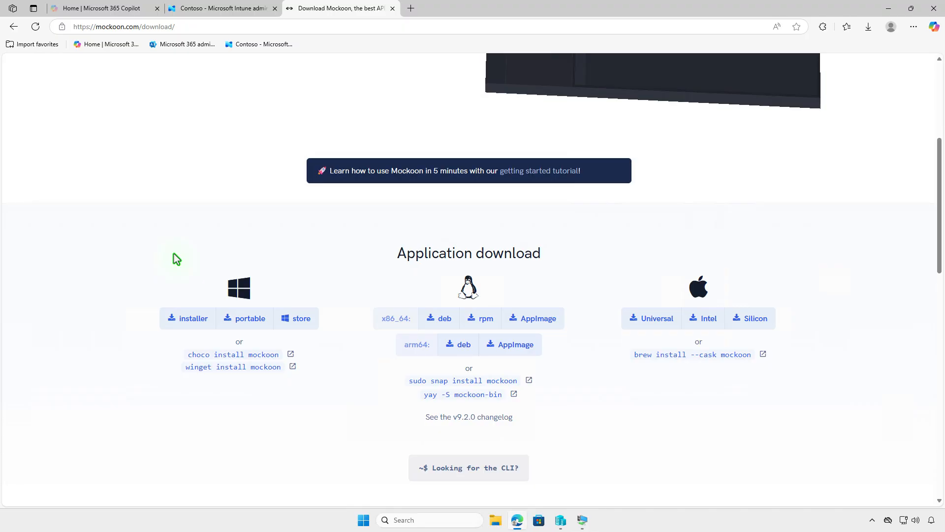
- Download the Mockoon installer for Windows and show it in its download folder
click(191, 324)
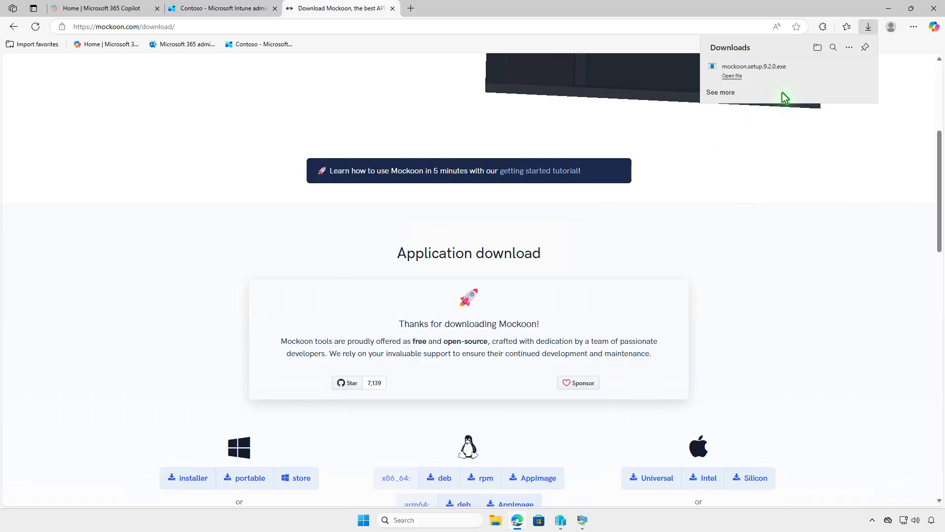
click(818, 48)
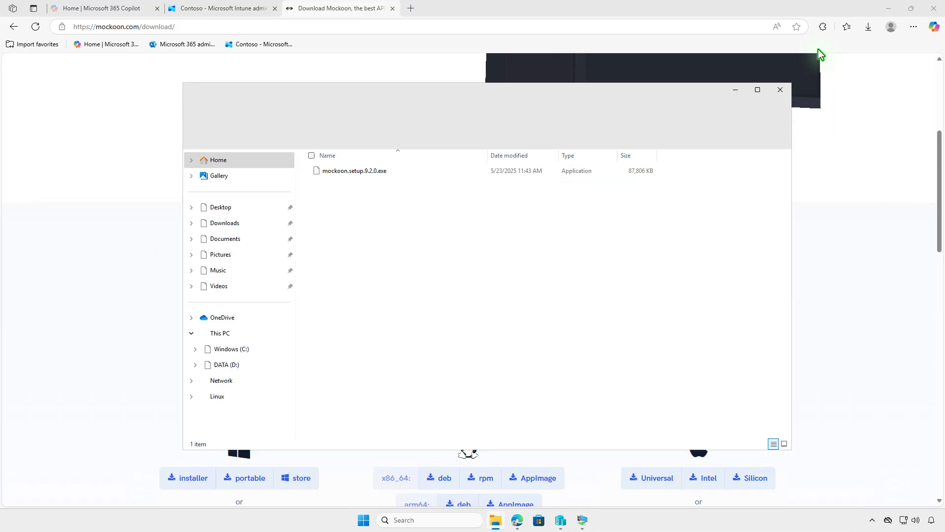
click(889, 11)
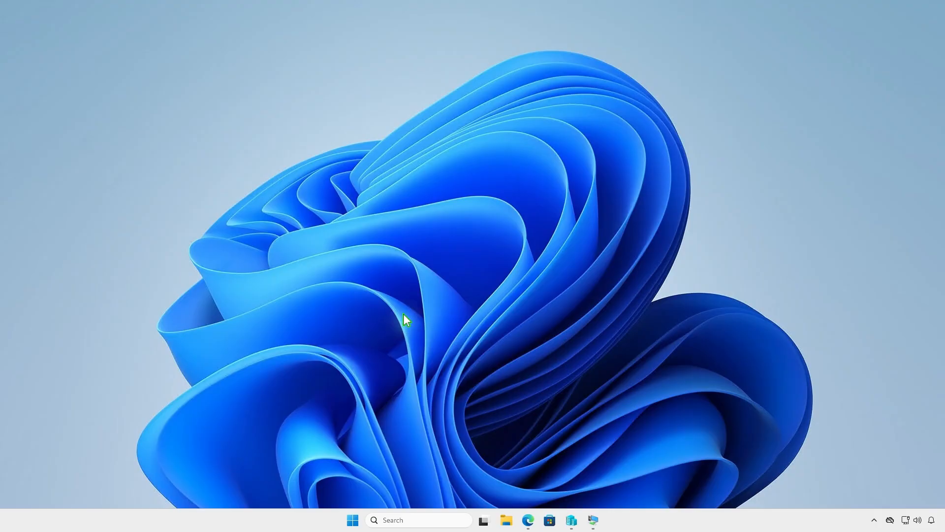
- Create a folder named Intune on the DATA (D:) drive
click(507, 520)
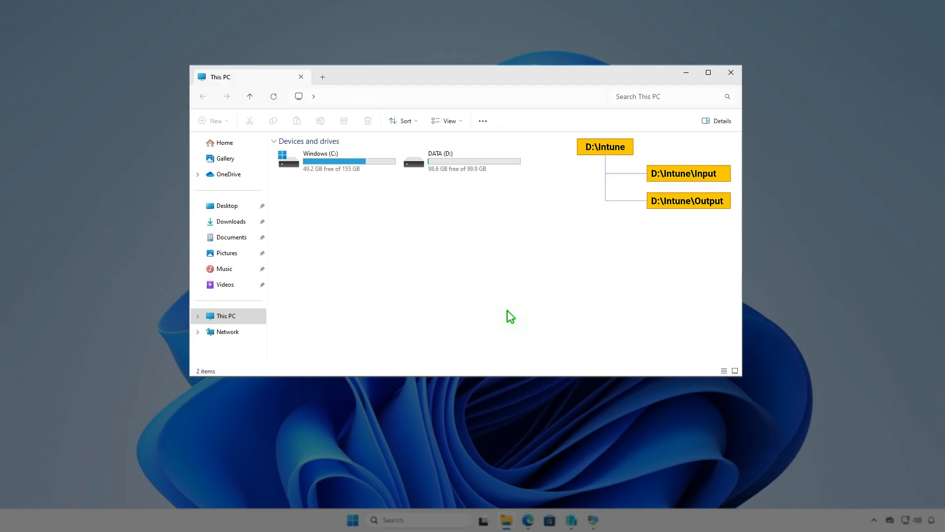
double_click(488, 170)
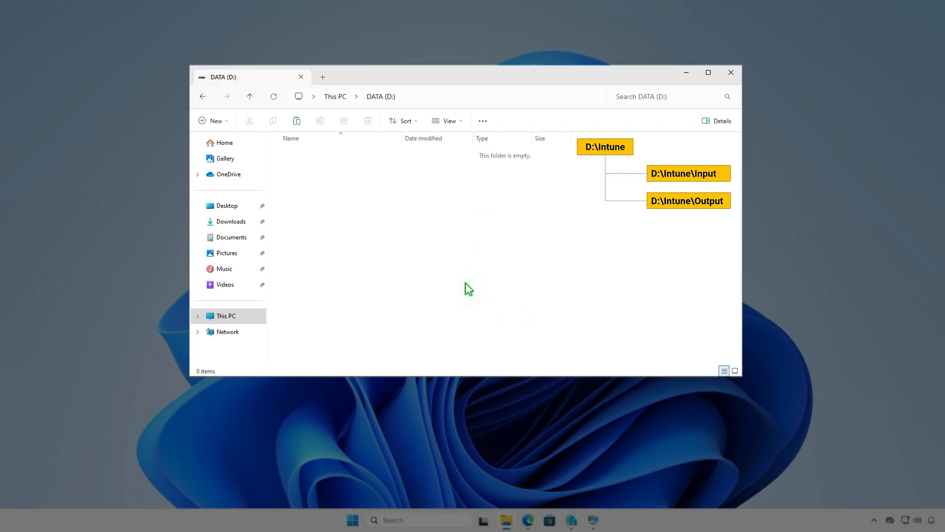
click(224, 121)
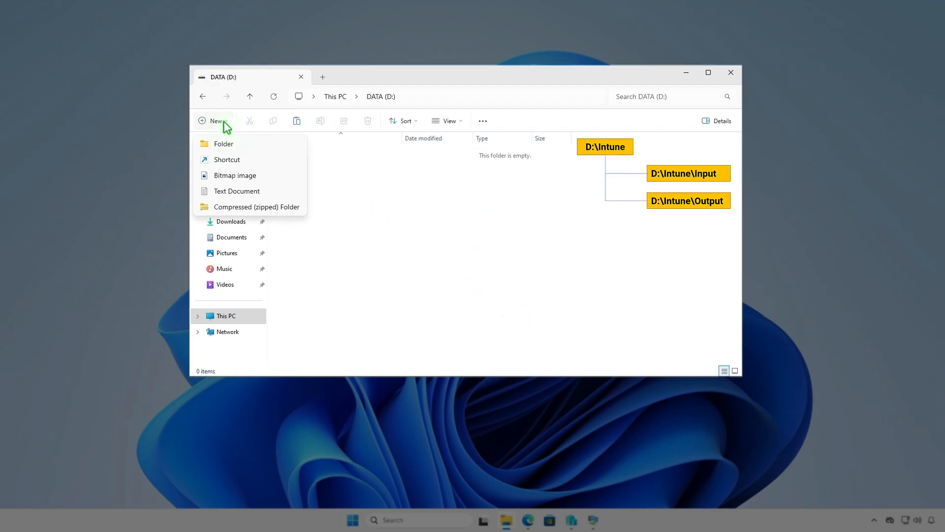
click(242, 143)
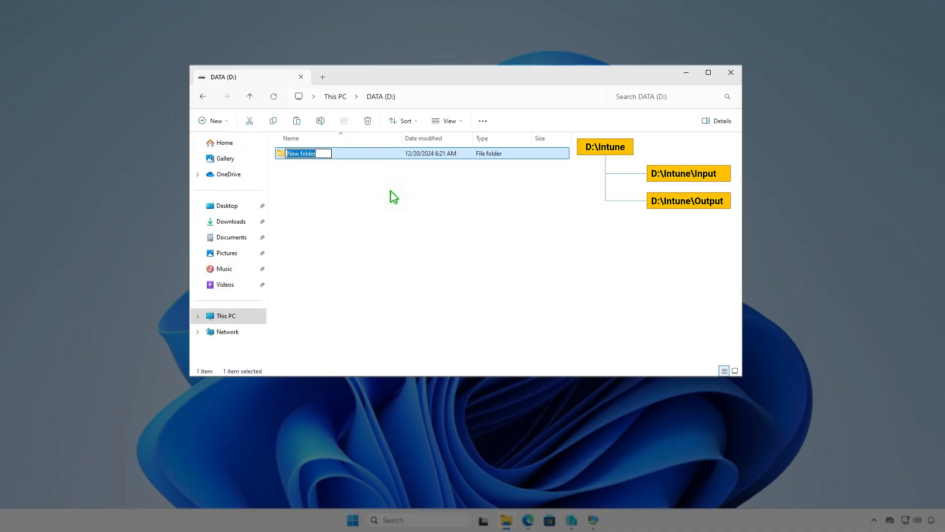
text(Intune)
key(Return)
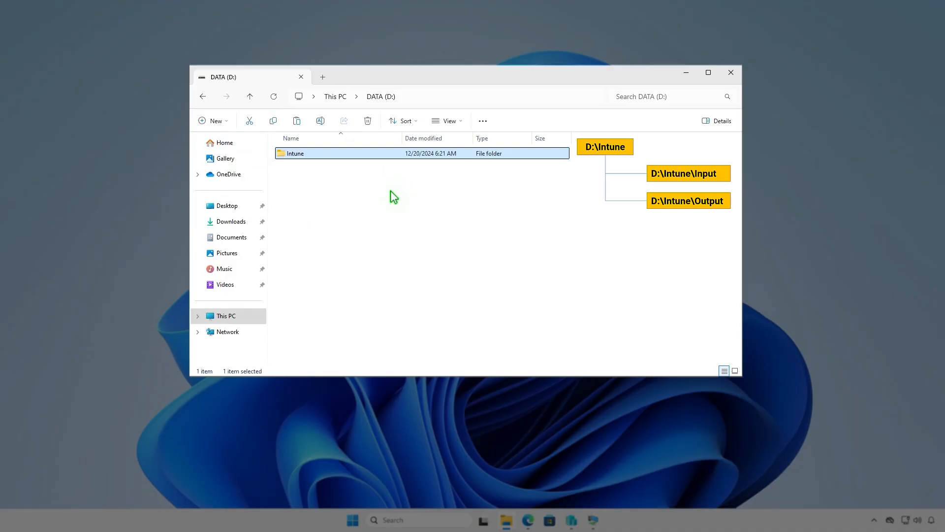
- Create two subfolders named Input and Output inside D:\Intune
key(Return)
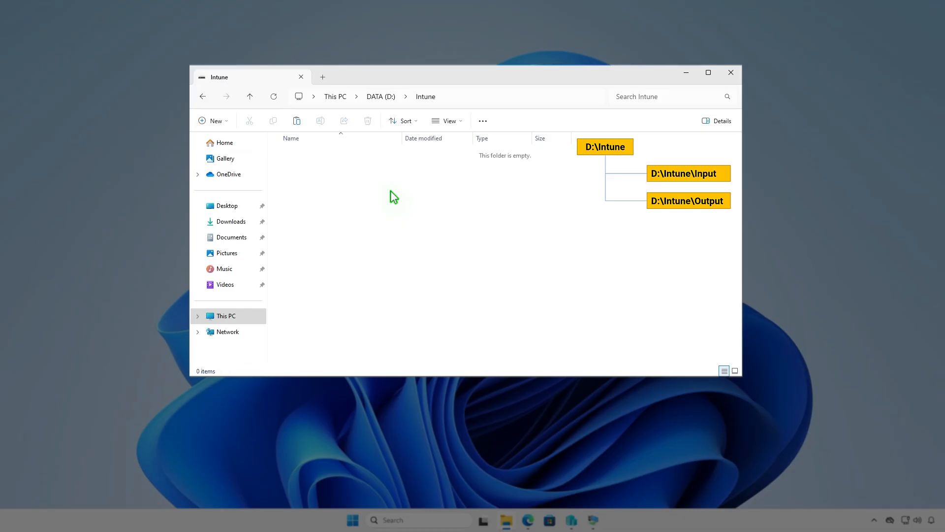
right_click(391, 191)
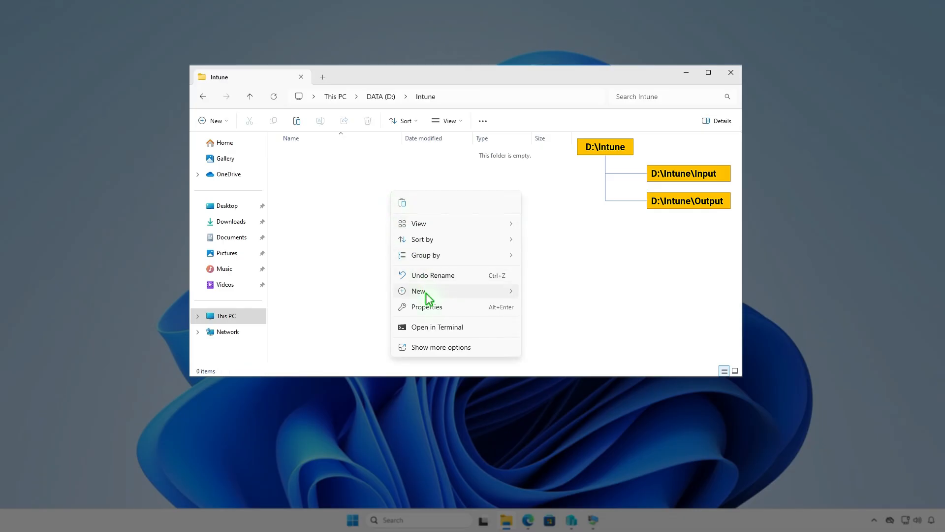
mouse_move(429, 292)
click(544, 292)
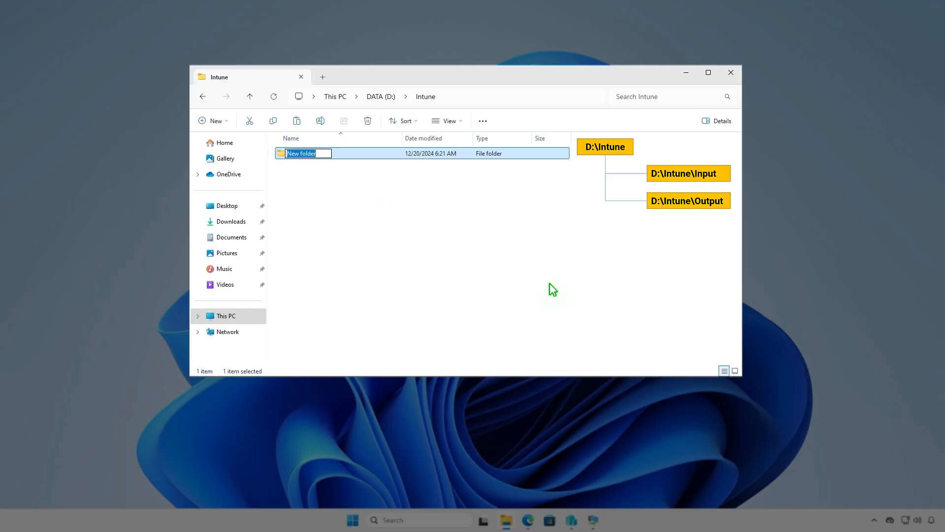
text(Input)
key(Return)
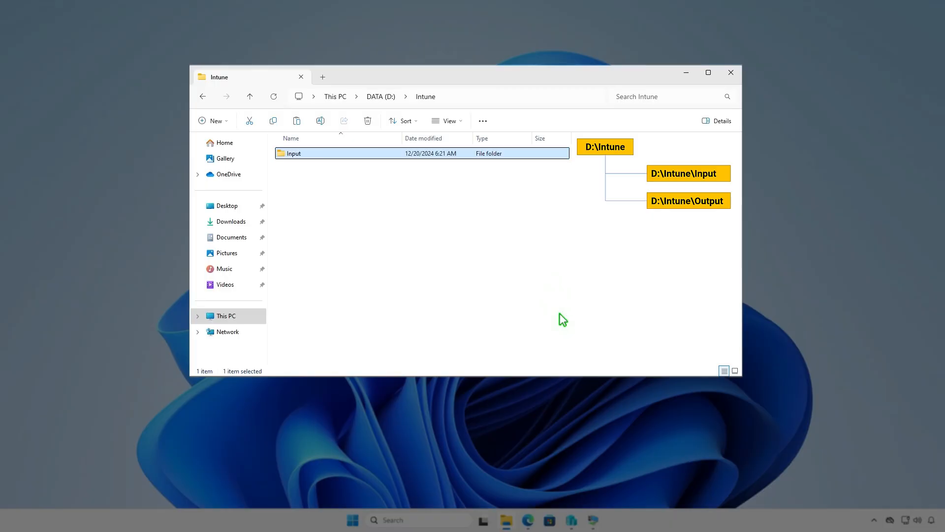
key(ctrl+shift+n)
text(Output)
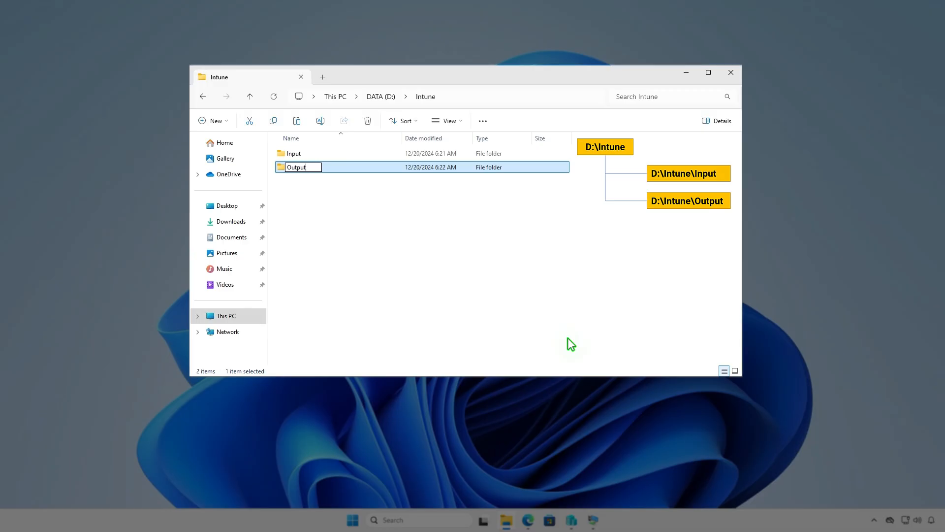
click(511, 269)
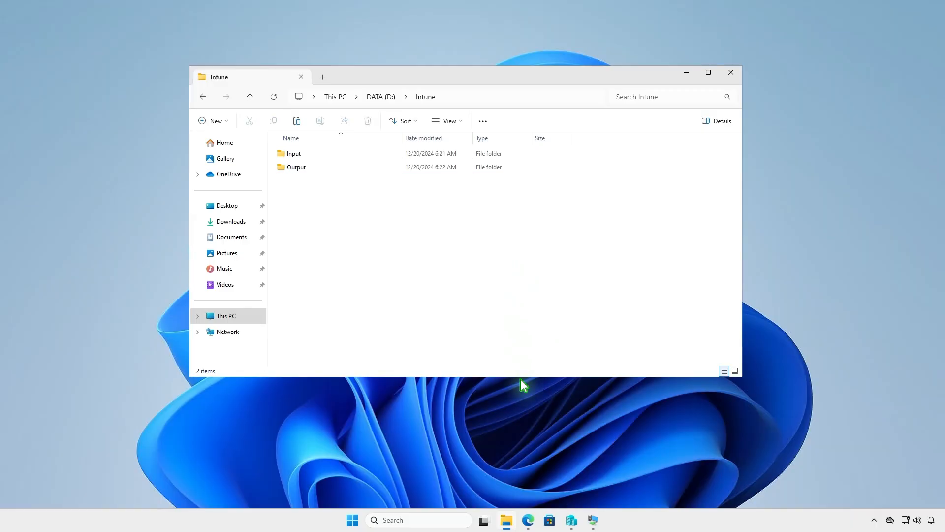
- In the Edge browser, download the latest Microsoft Win32 Content Prep Tool release as a source code zip and show it in Downloads
click(528, 520)
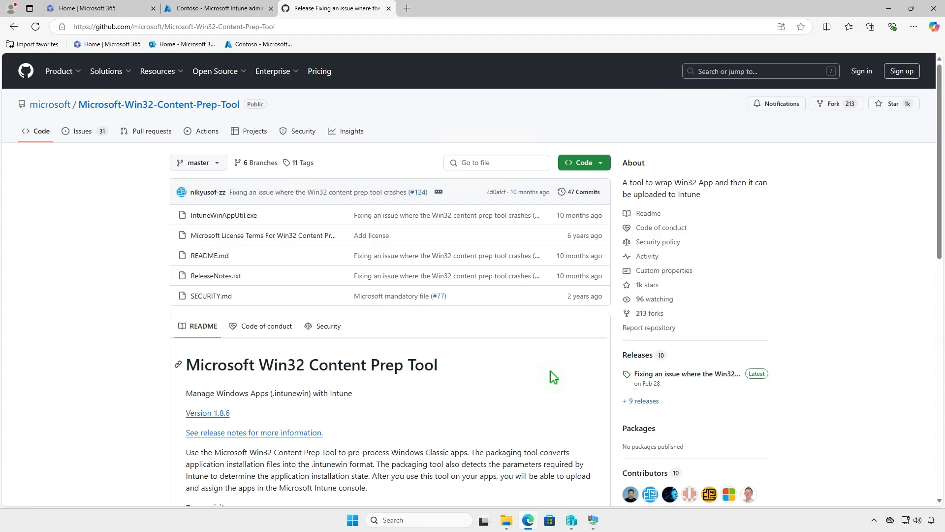
click(711, 374)
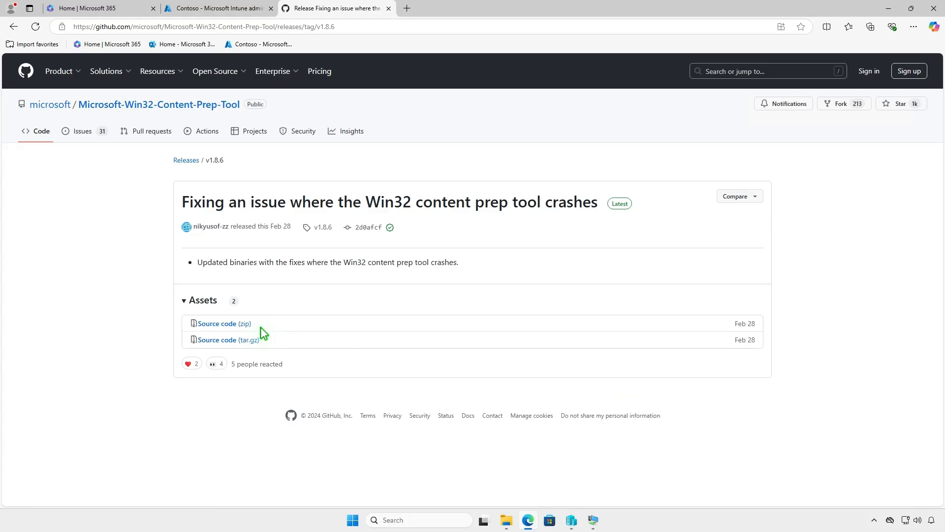
click(245, 324)
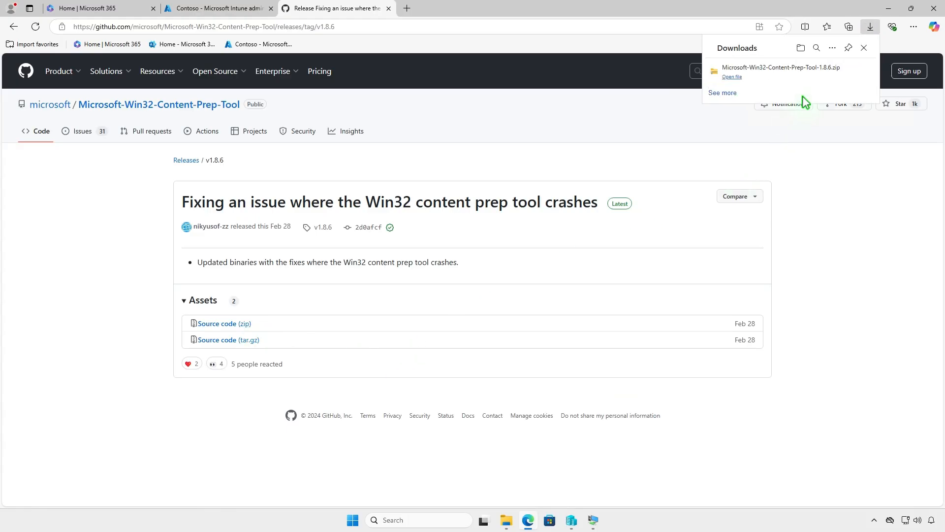
click(836, 74)
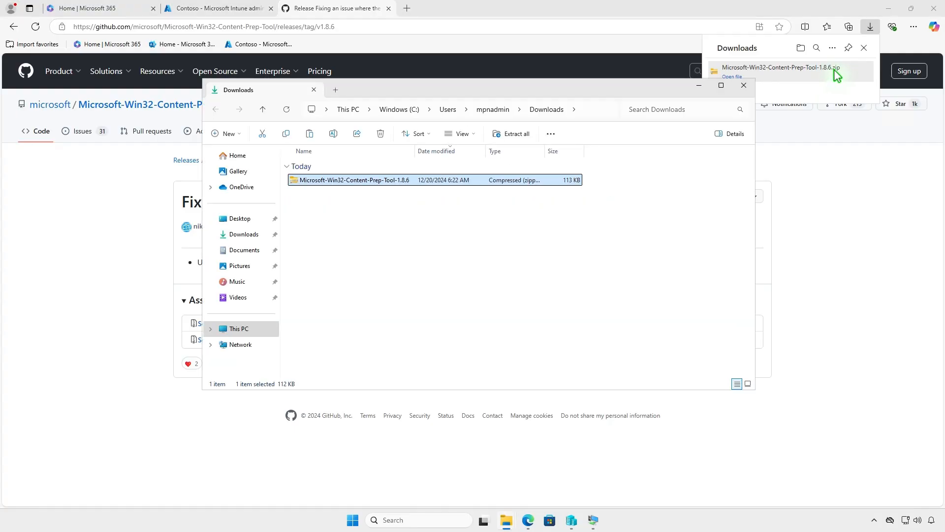
click(889, 8)
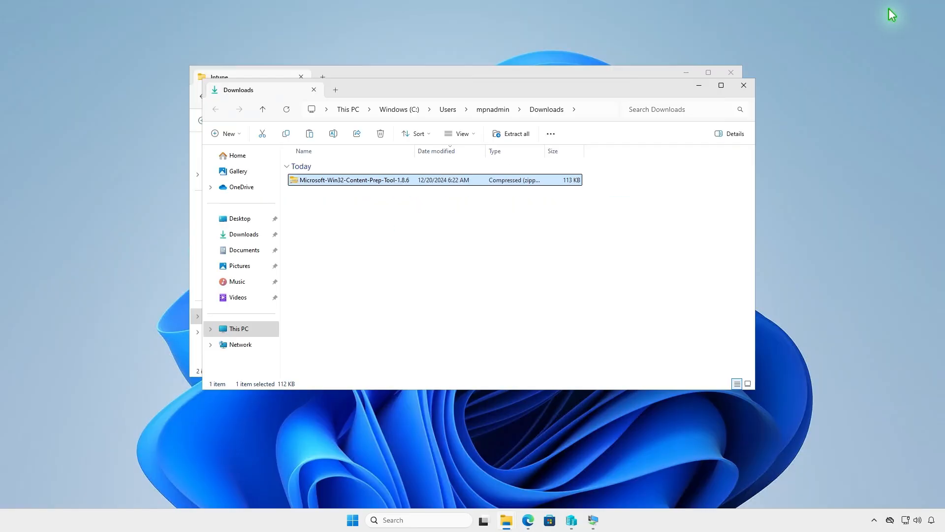
- Extract the Microsoft-Win32-Content-Prep-Tool-1.8.6 archive into the suggested Downloads location and open the extracted folder
click(516, 135)
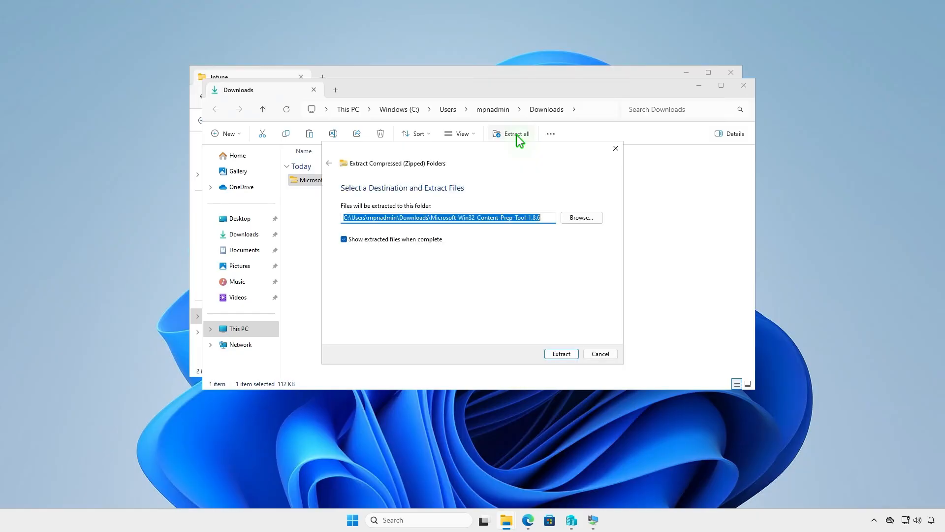
click(554, 353)
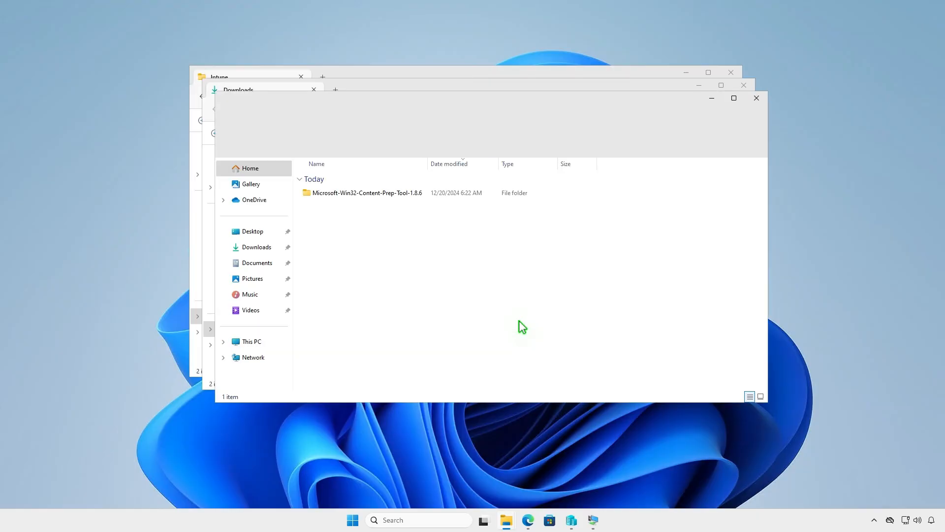
double_click(421, 193)
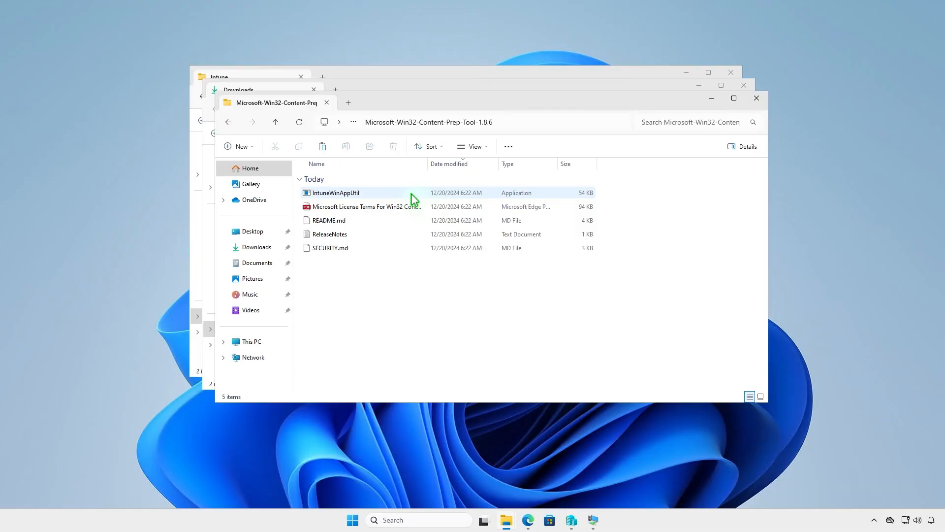
- Copy the IntuneWinAppUtil application from the extracted folder into D:\Intune
click(377, 191)
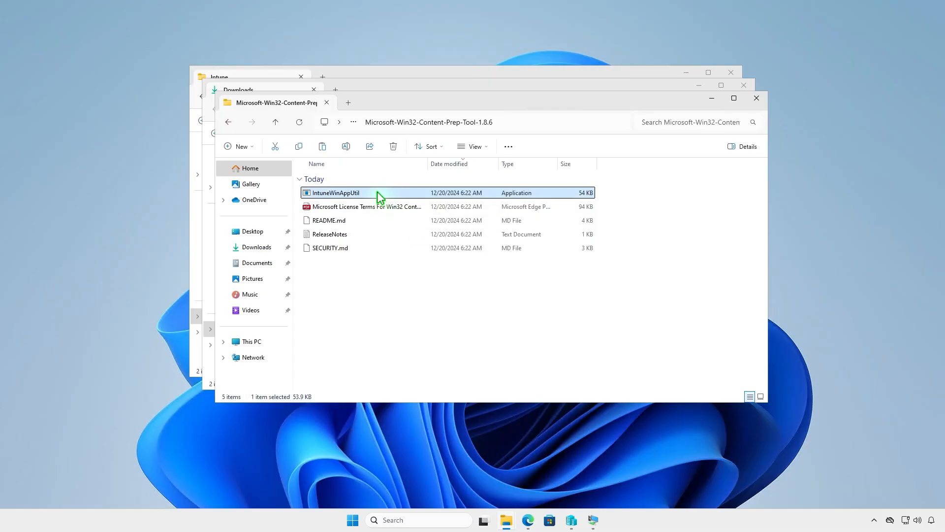
right_click(378, 193)
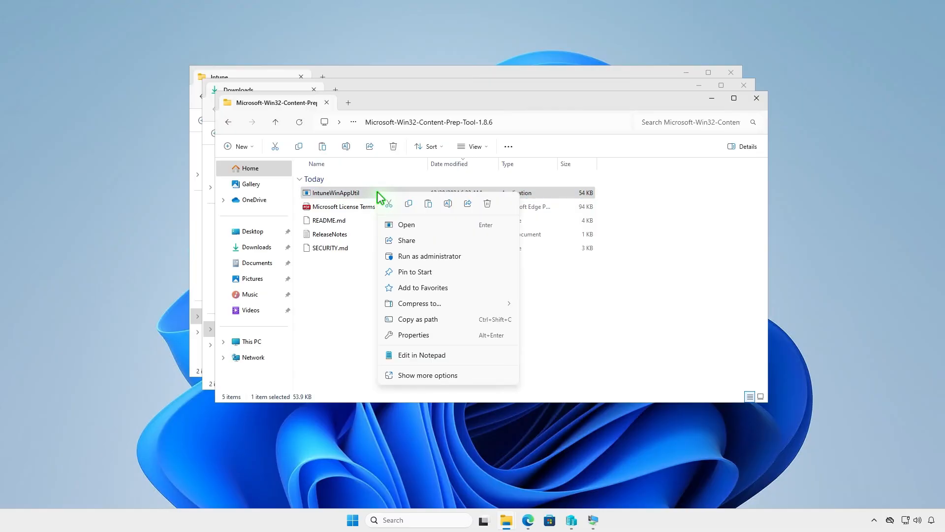
click(409, 205)
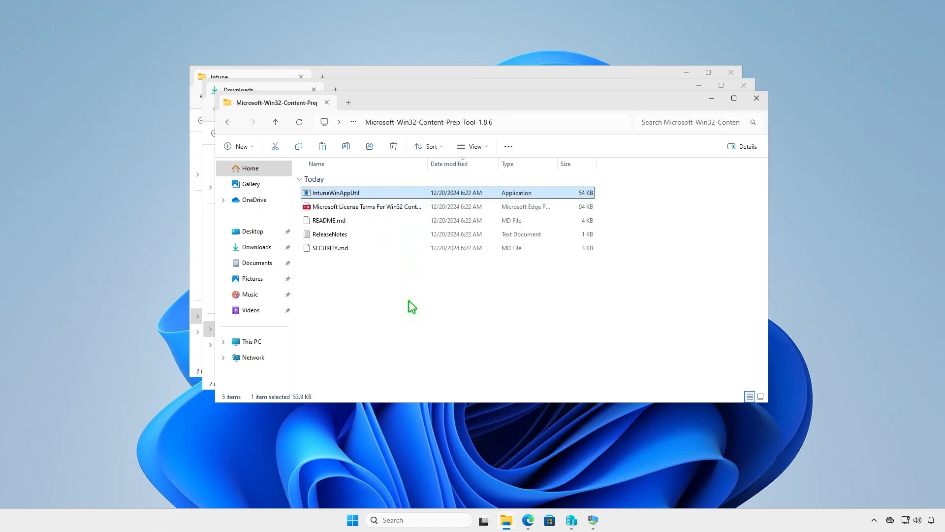
click(757, 99)
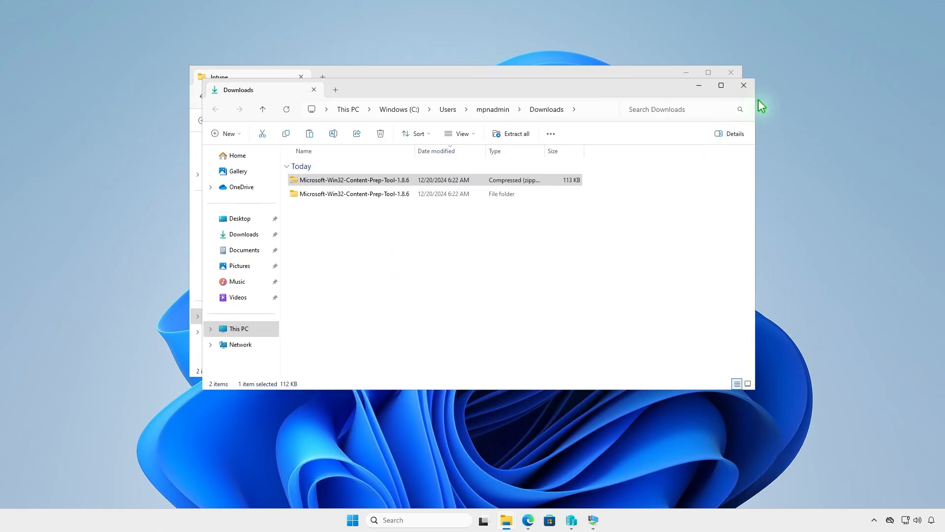
click(744, 86)
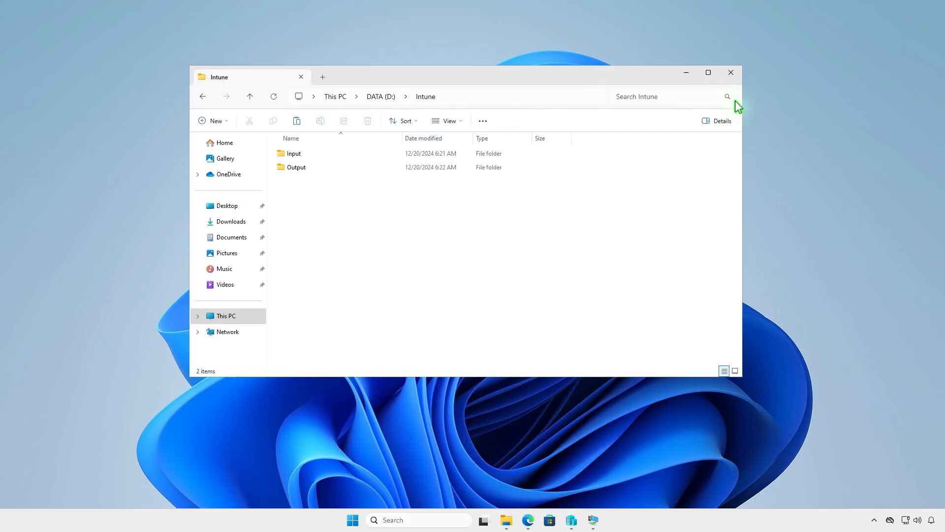
right_click(339, 211)
click(354, 228)
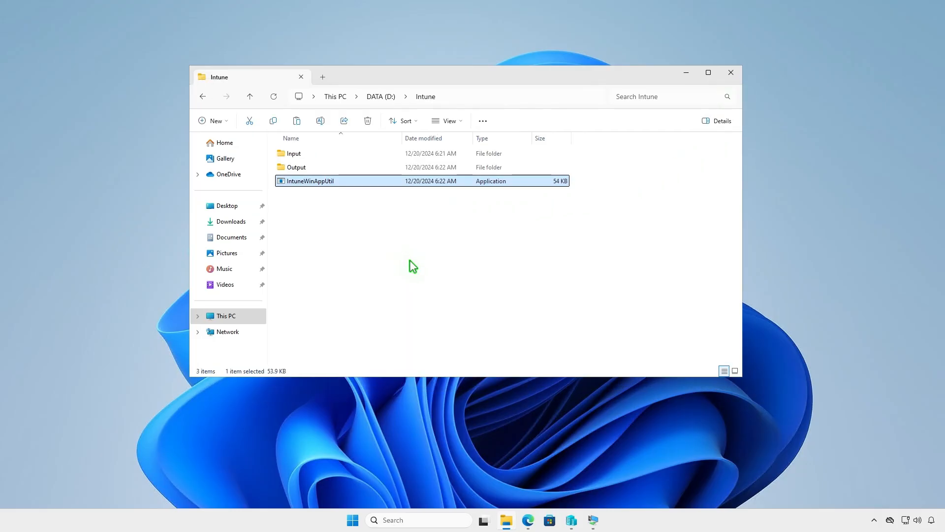
click(410, 261)
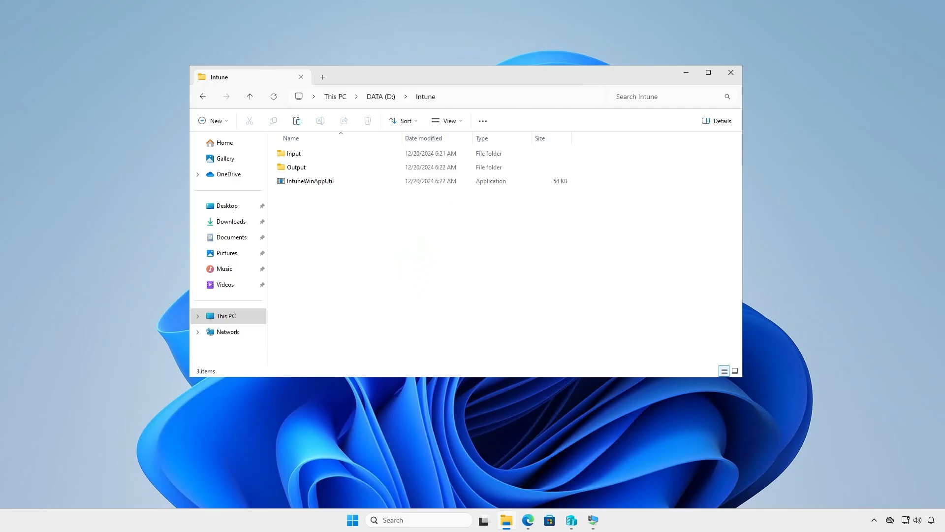
click(687, 72)
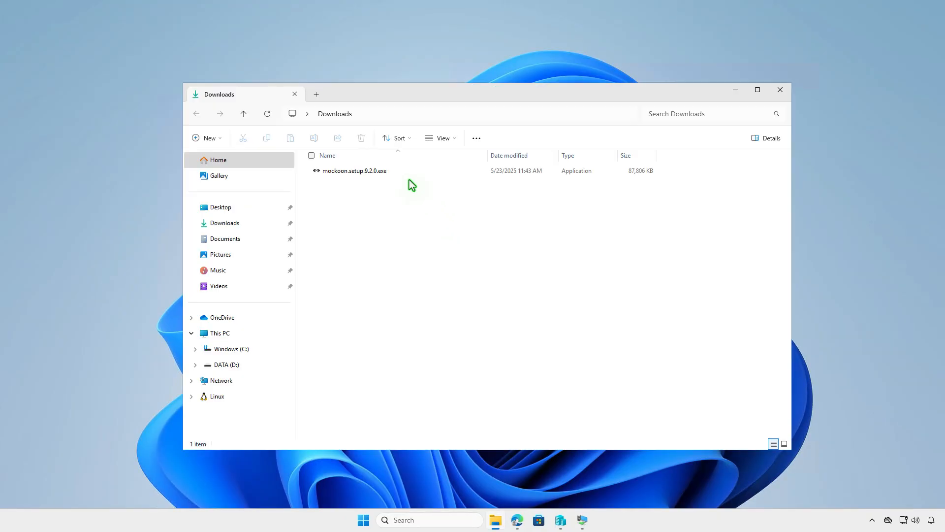
- Rename the Mockoon installer in Downloads to setup.exe
click(403, 170)
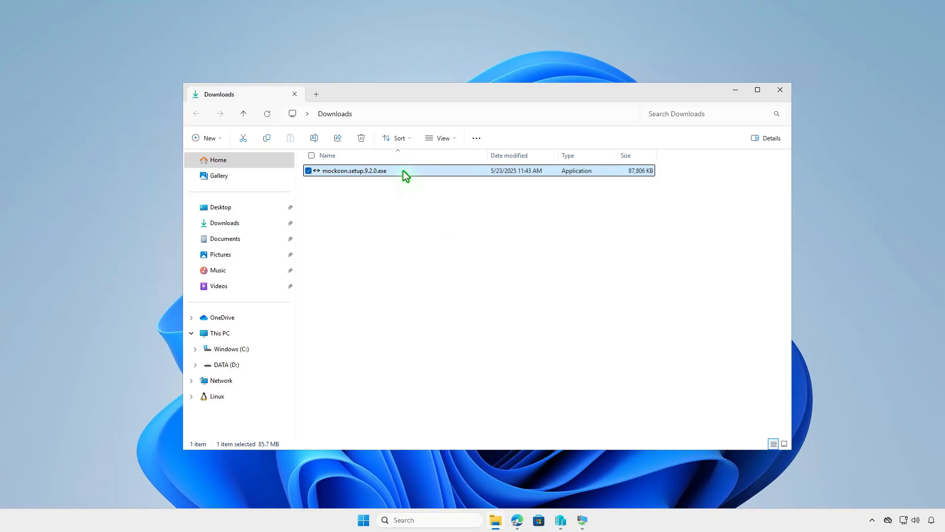
key(F2)
text(setup)
key(Return)
- Copy setup.exe from Downloads into D:\Intune\Input
right_click(394, 171)
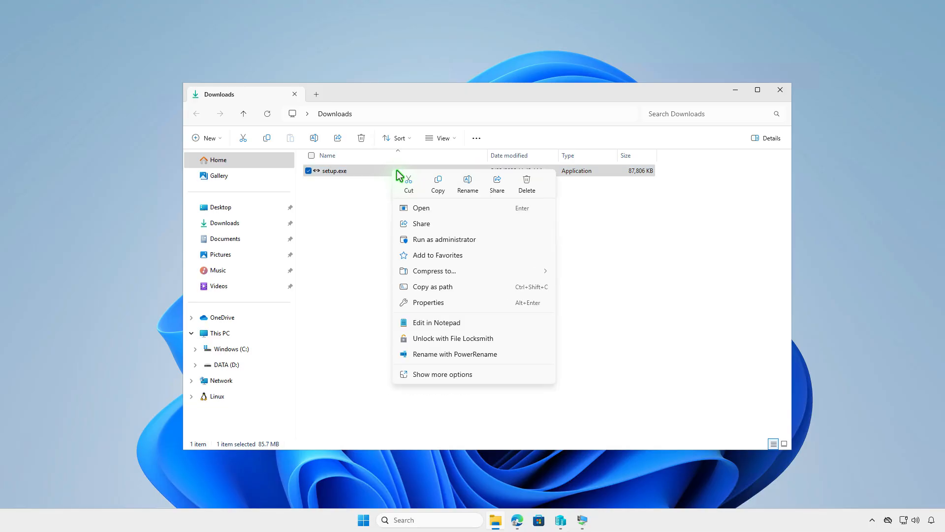
click(438, 190)
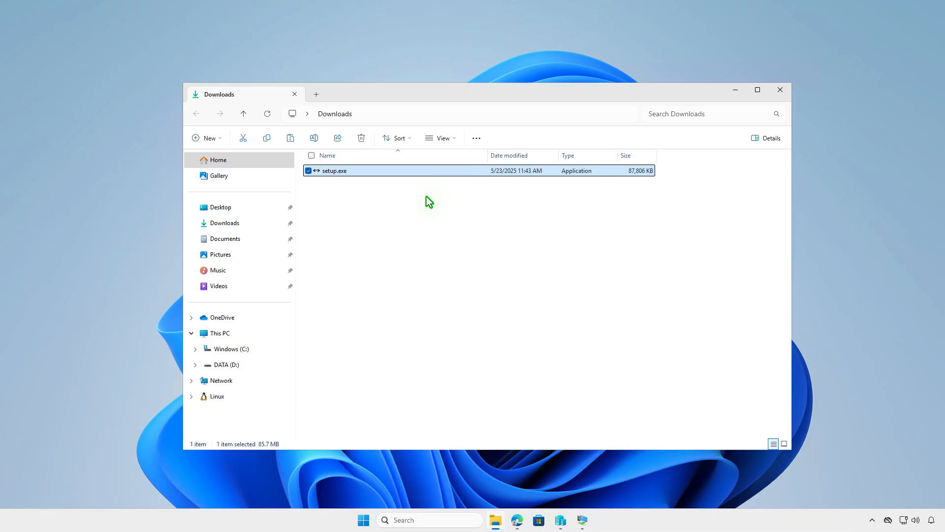
click(256, 330)
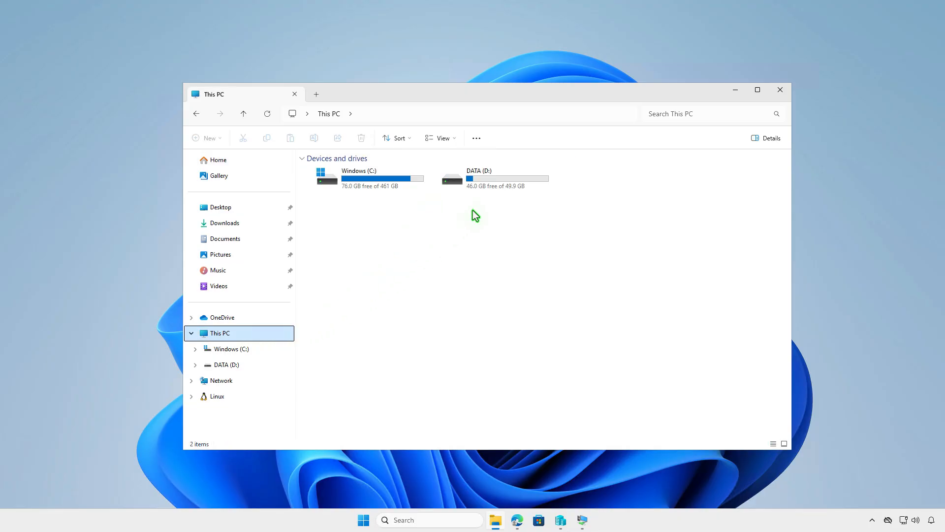
double_click(507, 182)
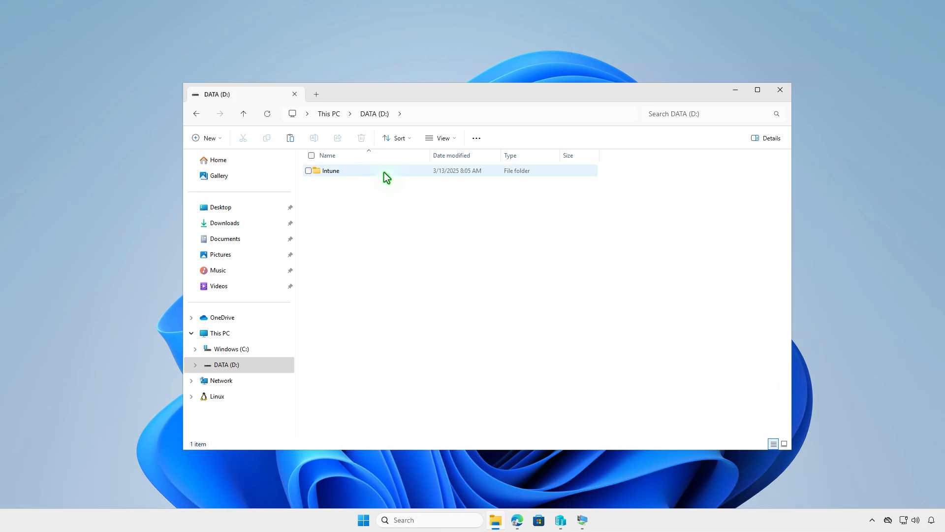
double_click(384, 170)
double_click(380, 171)
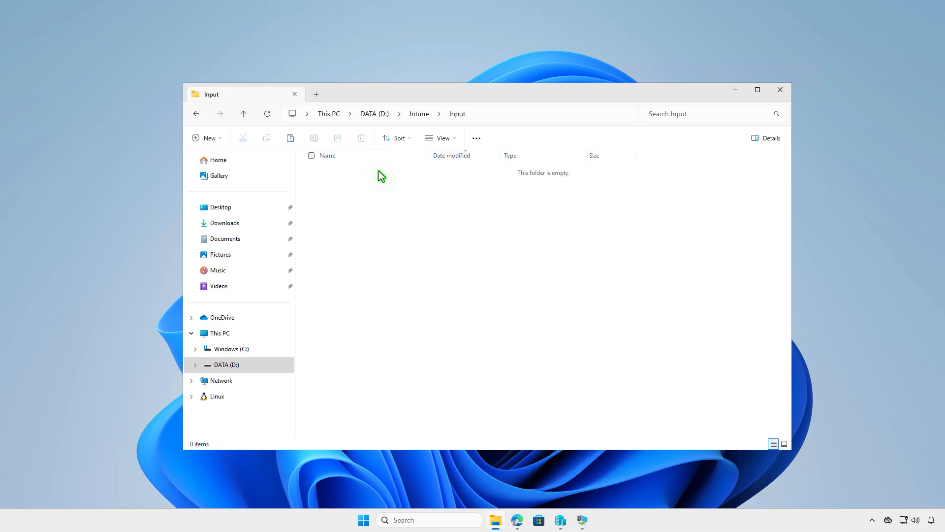
right_click(382, 195)
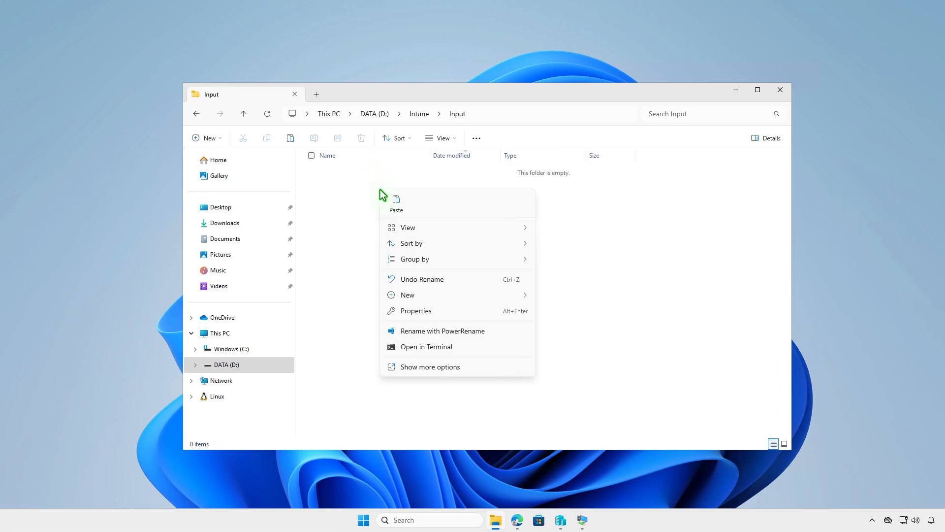
click(396, 210)
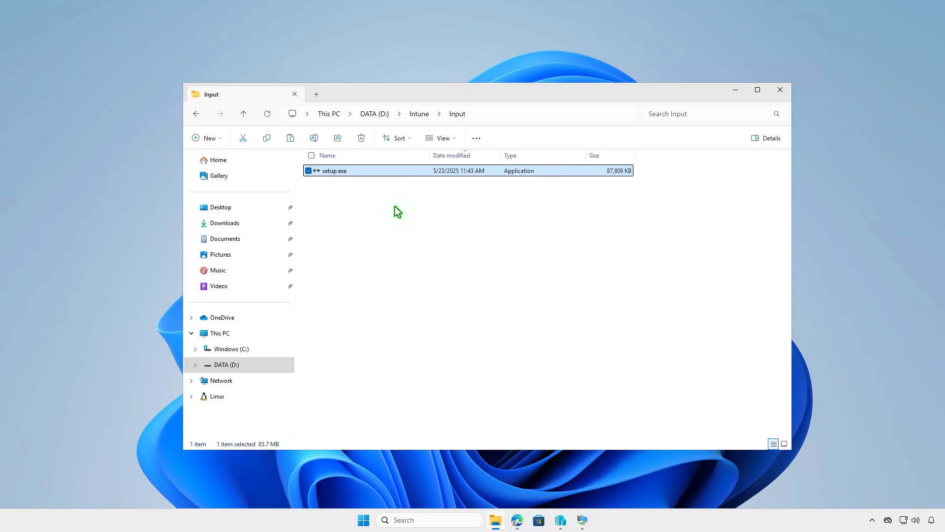
click(406, 230)
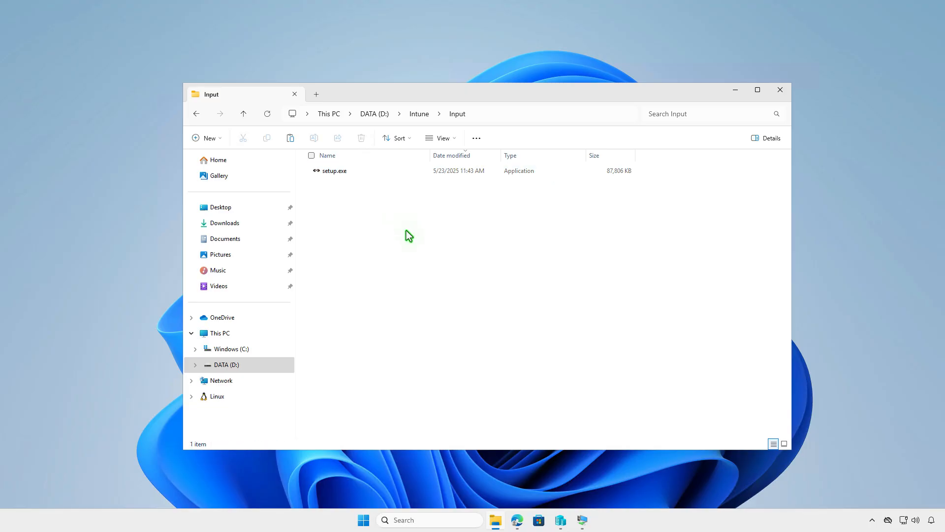
- Create a text document in the Input folder and enter the command "%LOCALAPPDATA%\Programs\mockoon\Uninstall Mockoon.exe" /currentuser /S in it
right_click(407, 231)
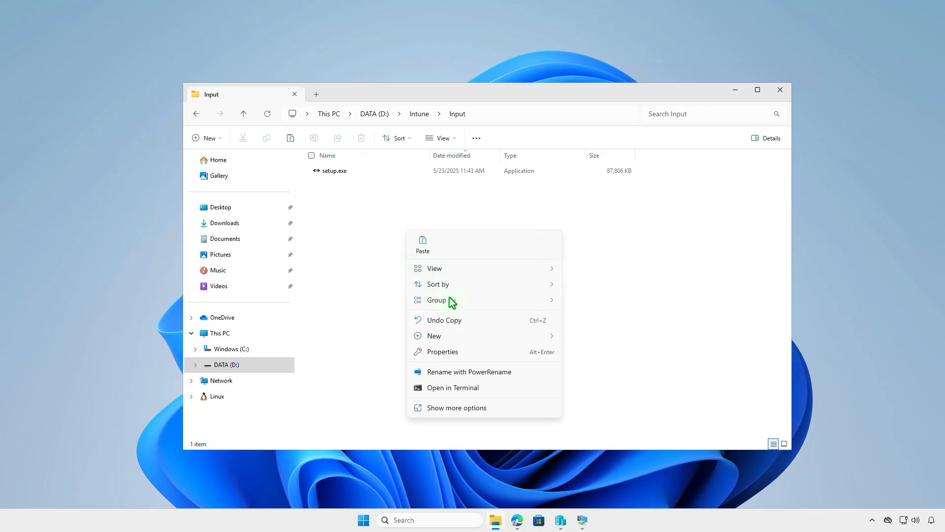
mouse_move(465, 335)
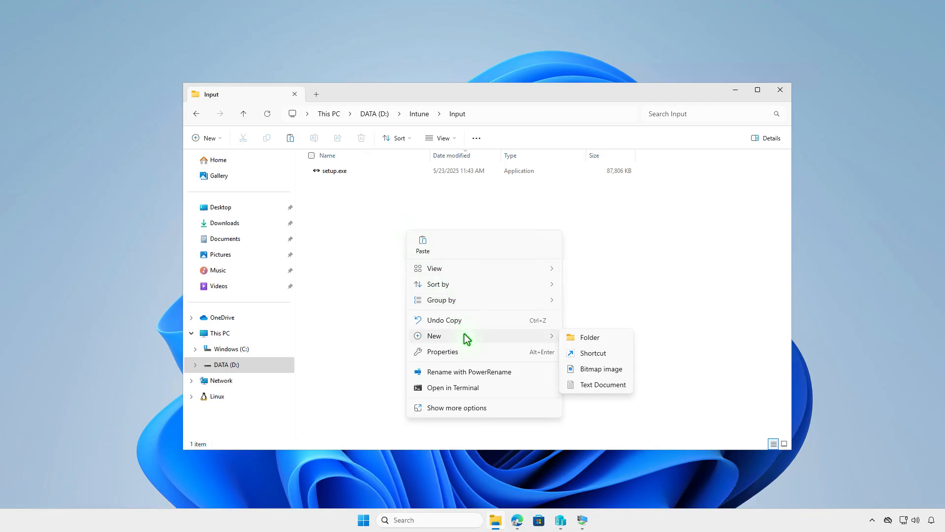
click(630, 386)
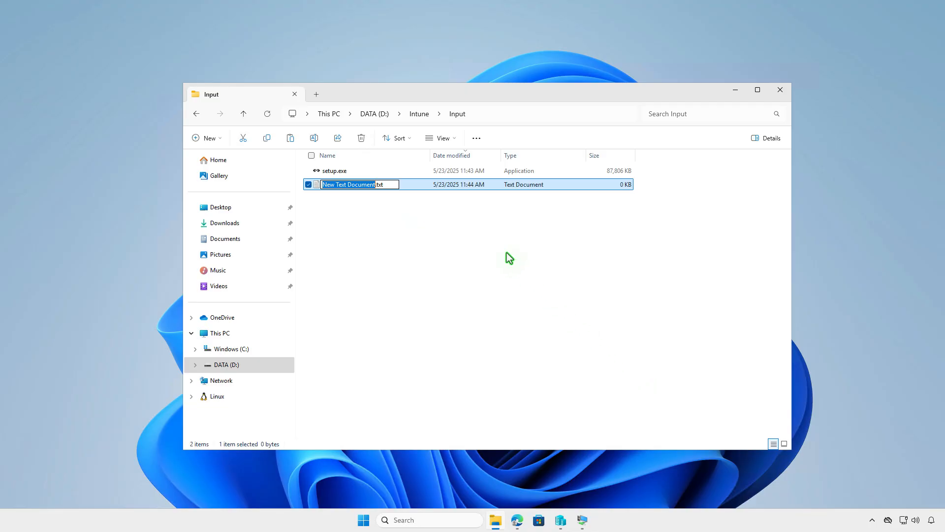
double_click(421, 185)
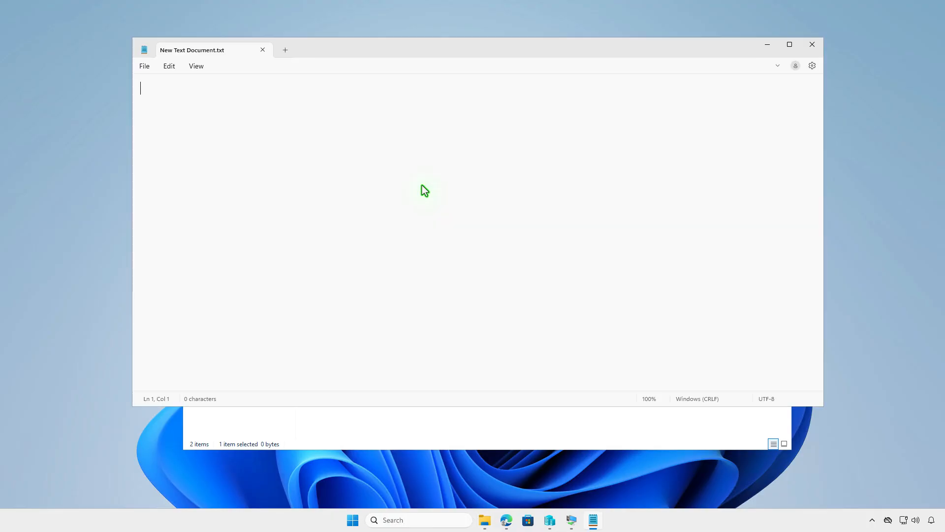
key(ctrl+v)
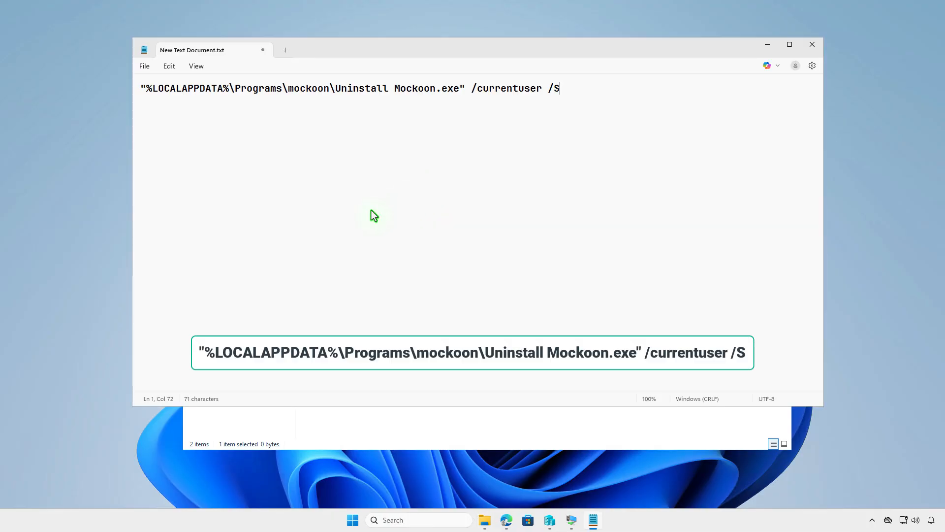
- Save the document in the Input folder as uninstall.cmd with the type All files, and close it
click(146, 66)
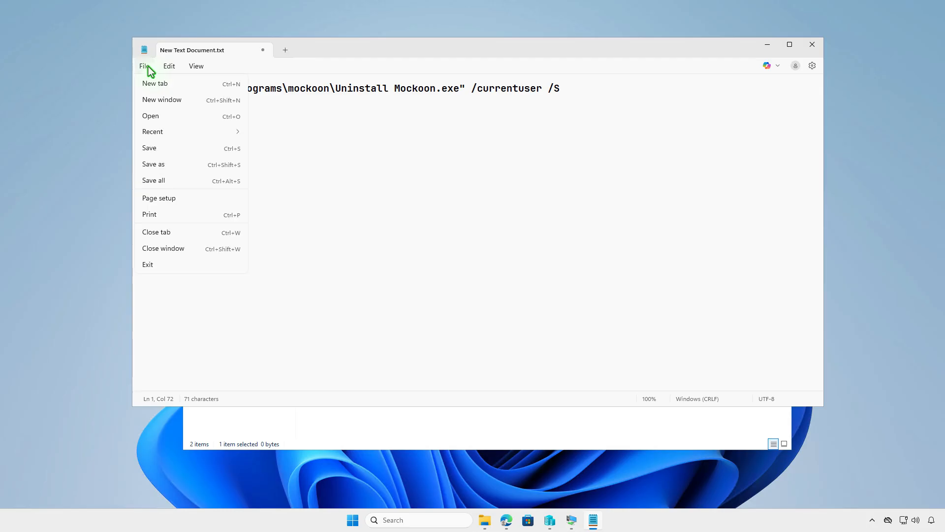
click(169, 164)
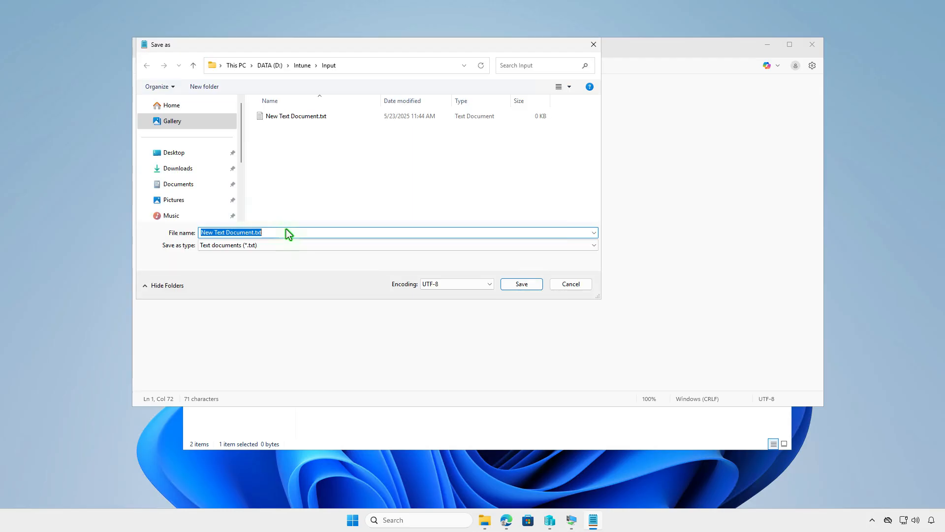
click(329, 246)
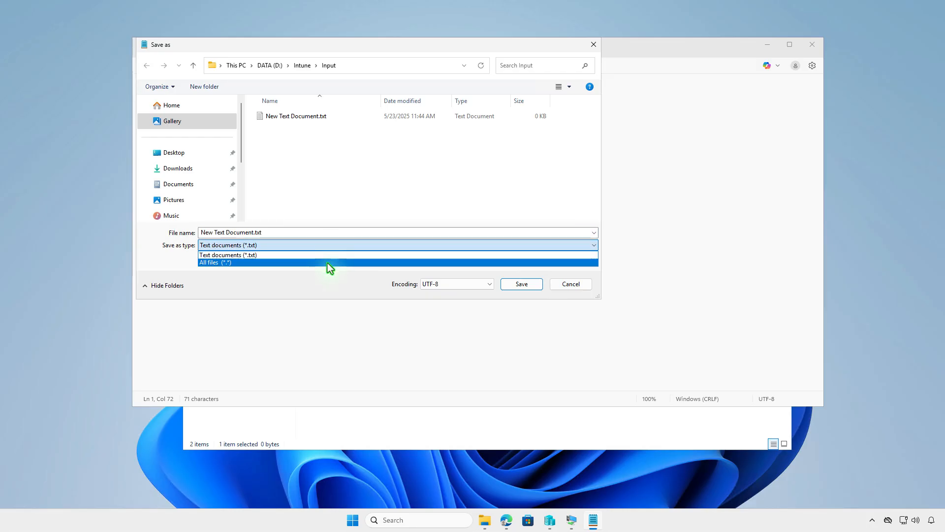
click(327, 263)
click(318, 232)
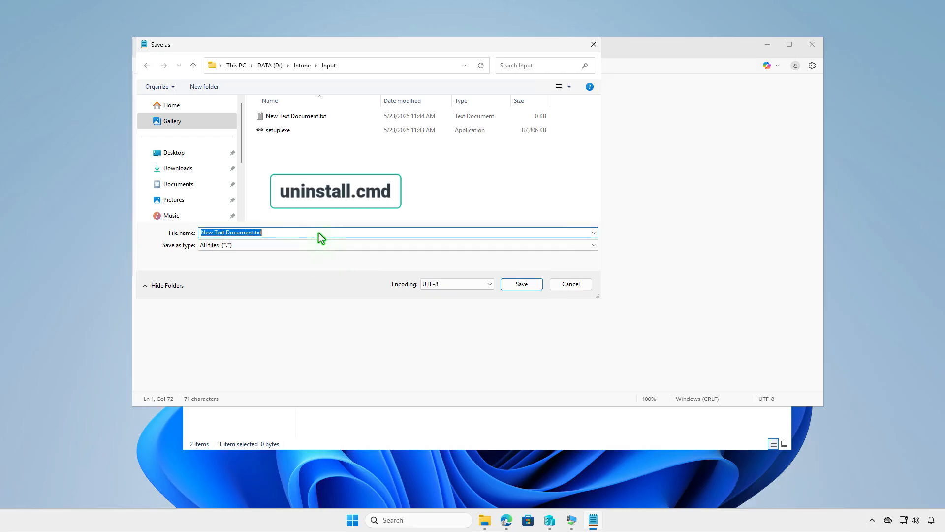
text(uninstall)
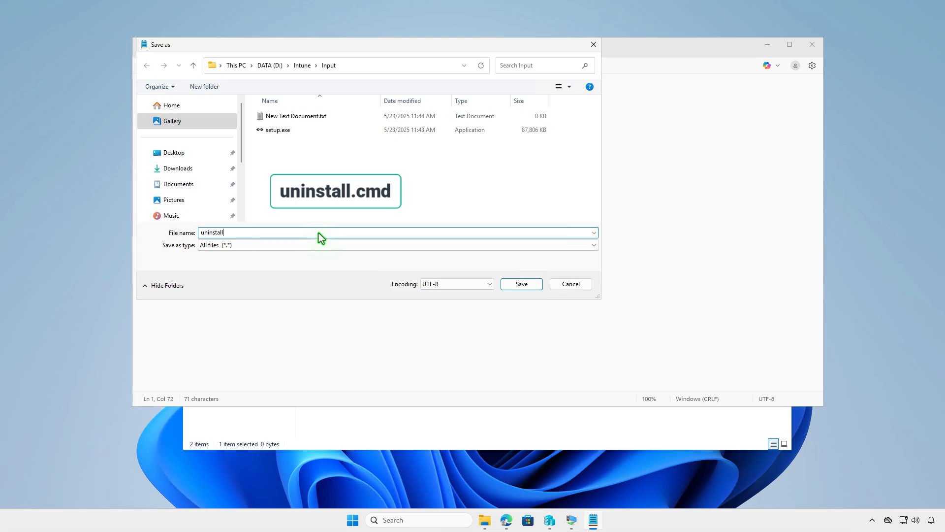
text(.cmd)
click(510, 284)
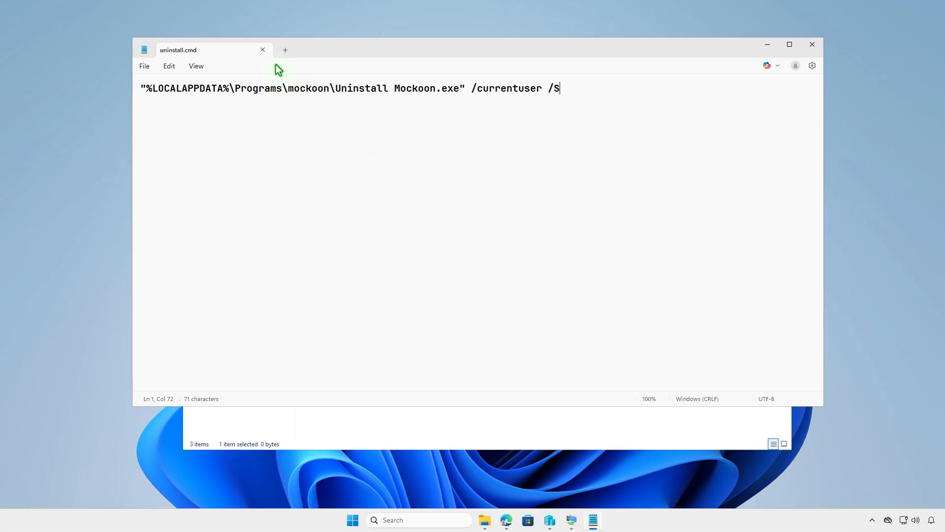
click(263, 50)
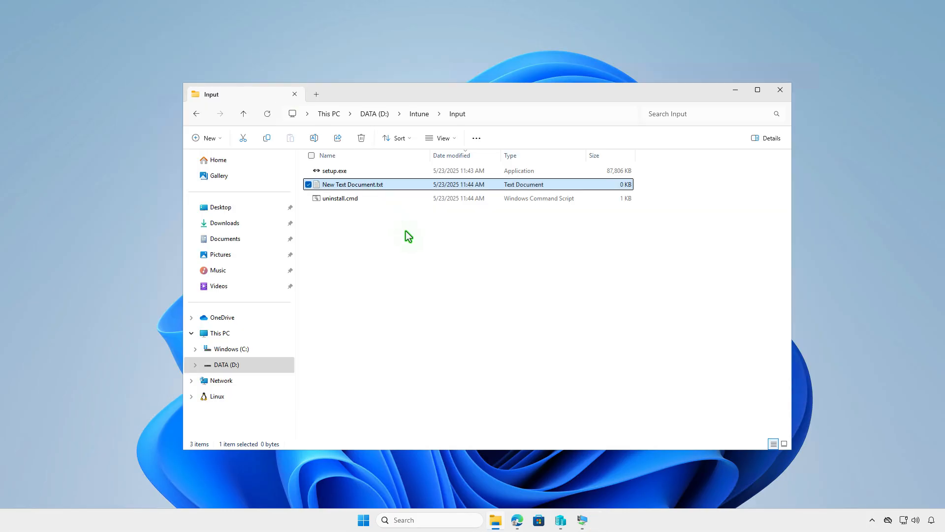
- Delete the leftover New Text Document.txt from the Input folder and go up to the Intune folder
key(Delete)
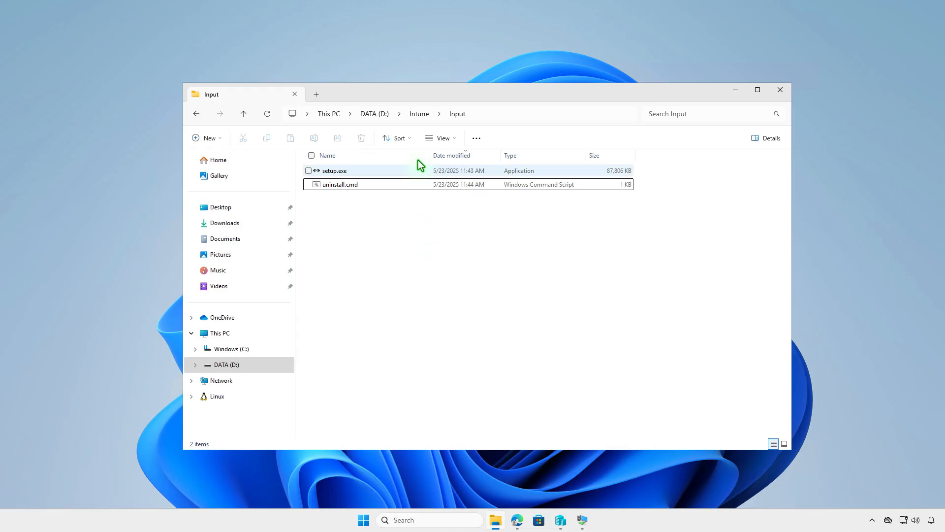
click(418, 117)
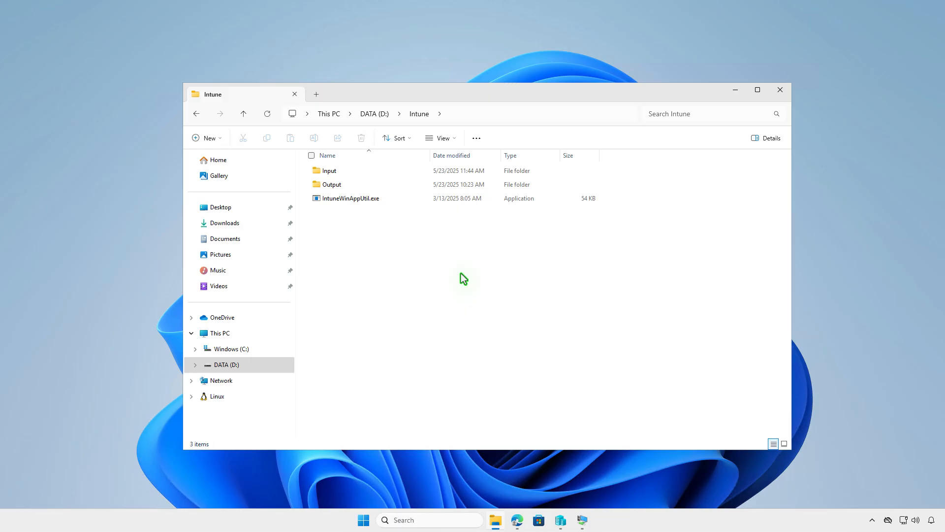
- Minimize File Explorer, open an administrator Windows PowerShell terminal and change its directory to D:\Intune
click(735, 91)
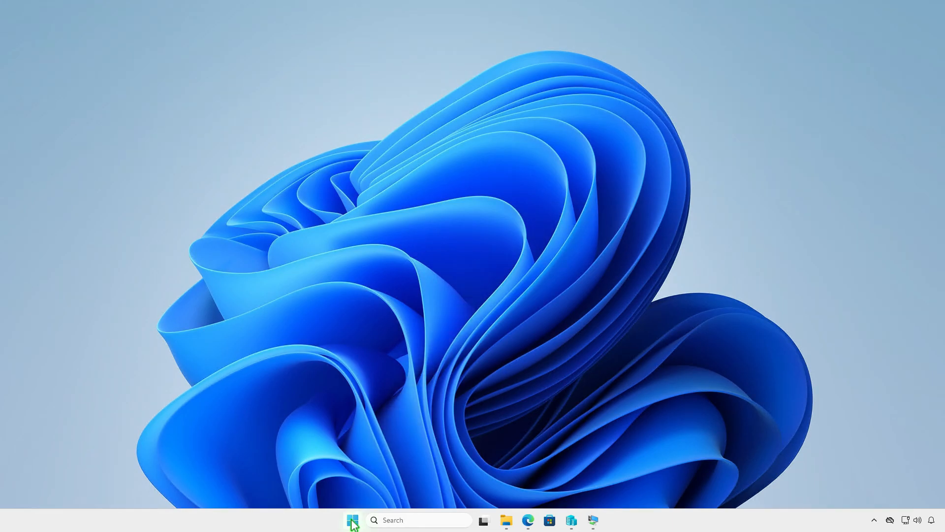
right_click(352, 521)
click(379, 381)
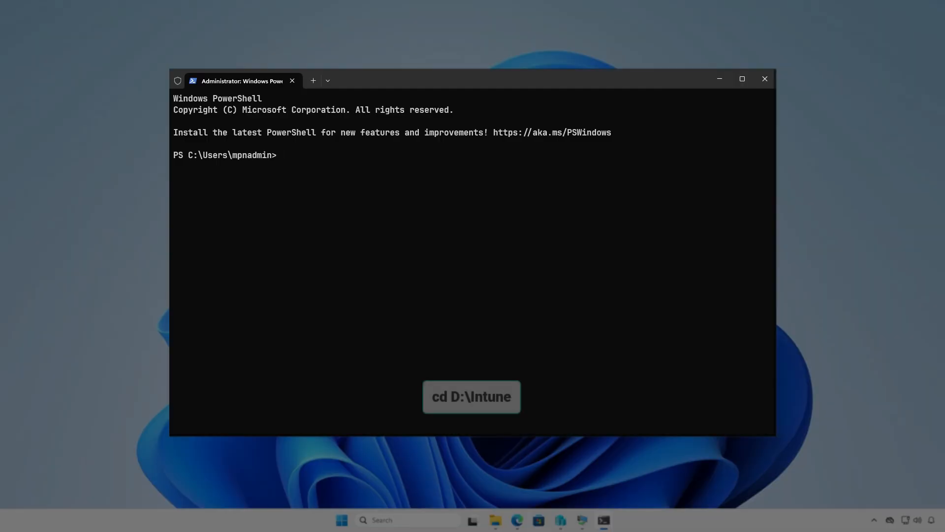
text(cd d:\i)
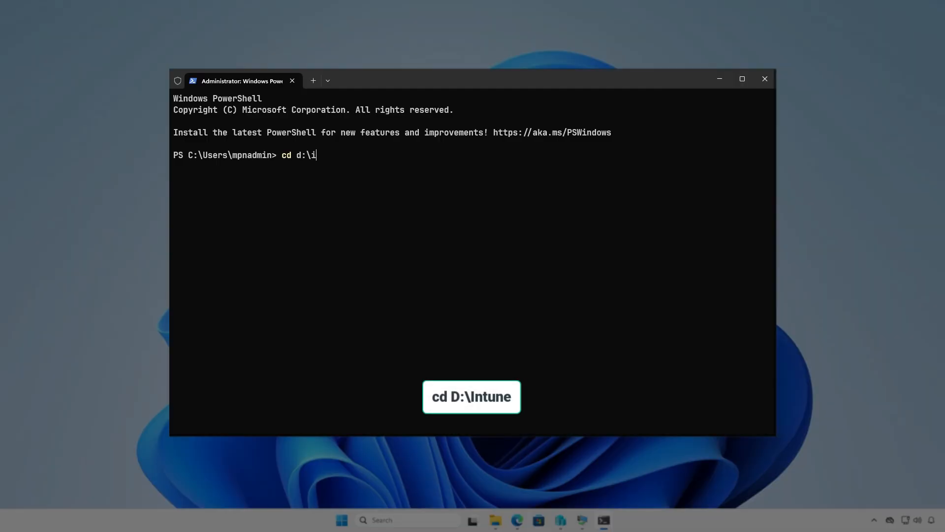
key(Tab)
key(Return)
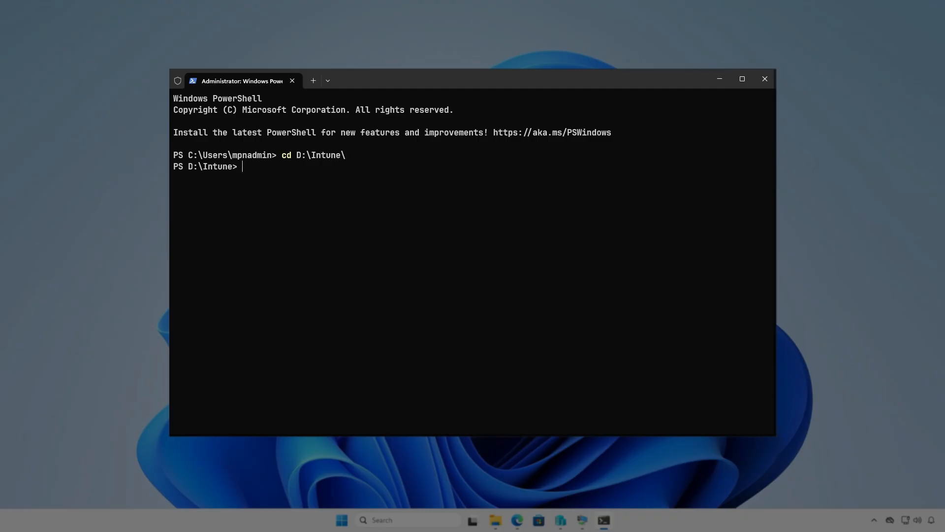
key(Return)
- Run .\IntuneWinAppUtil.exe in the terminal
text(i)
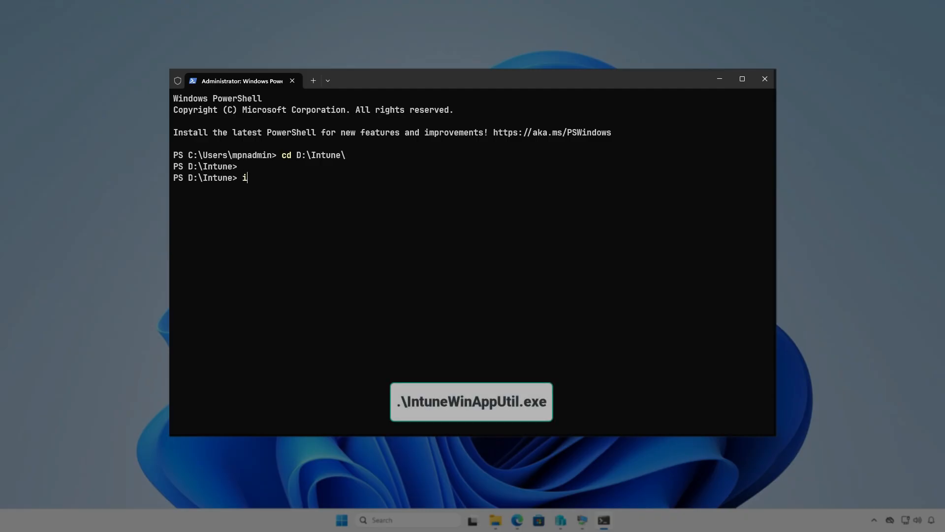
text(ntu)
key(Tab)
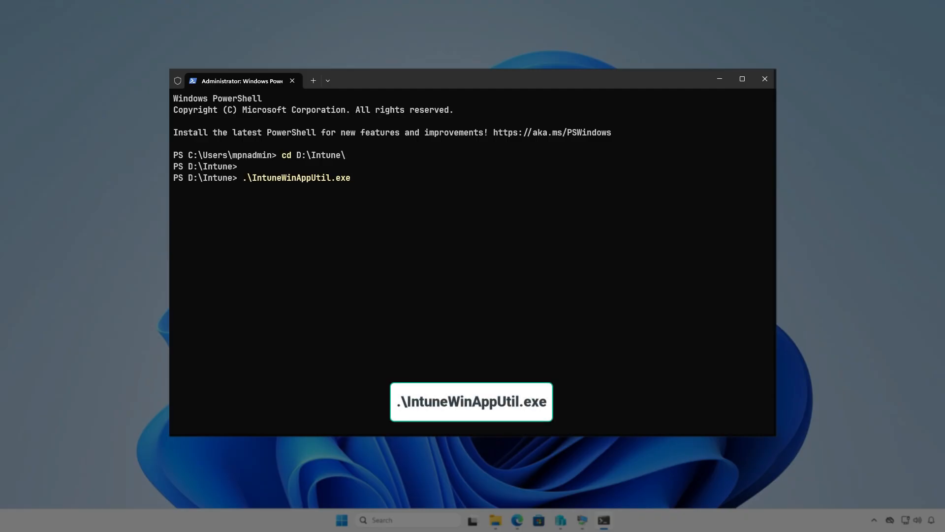
key(Return)
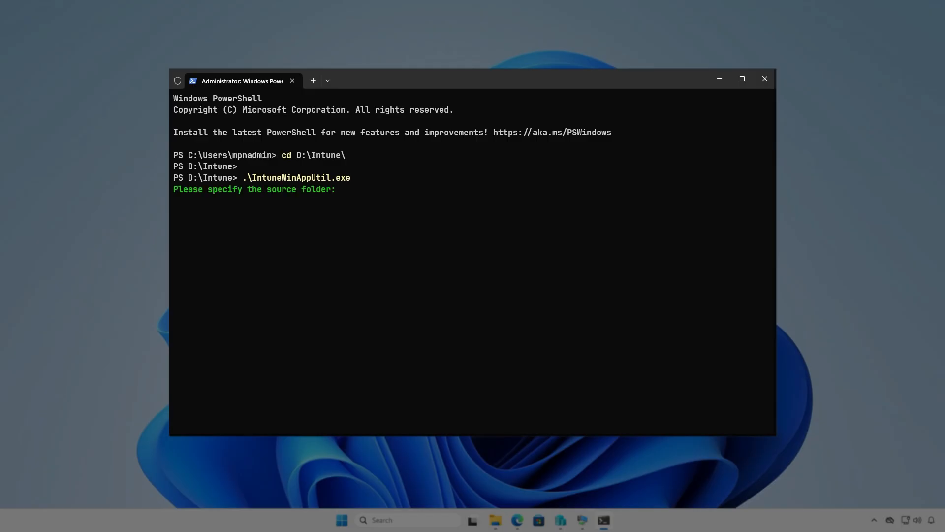
- Specify D:\Intune\Input as the source folder and D:\Intune\Input\setup.exe as the setup file
text(D:\)
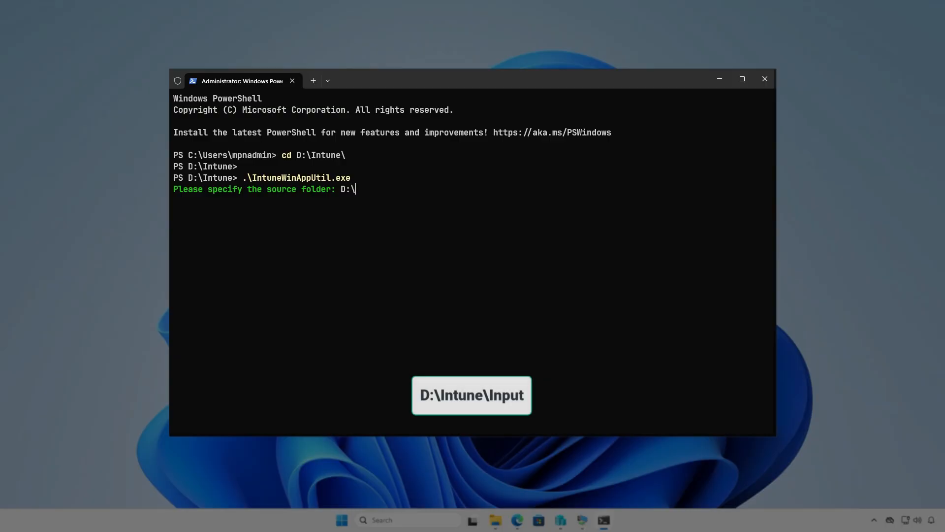
text(Intune\Input)
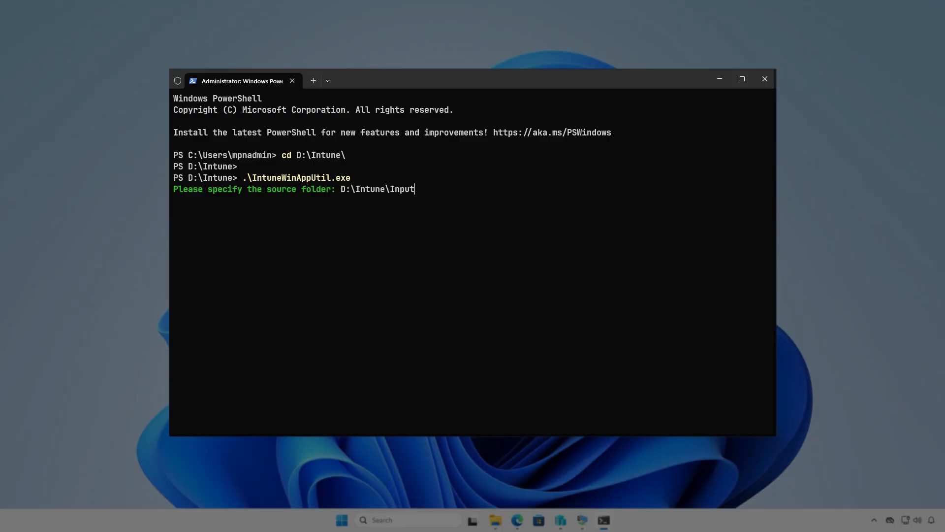
key(Return)
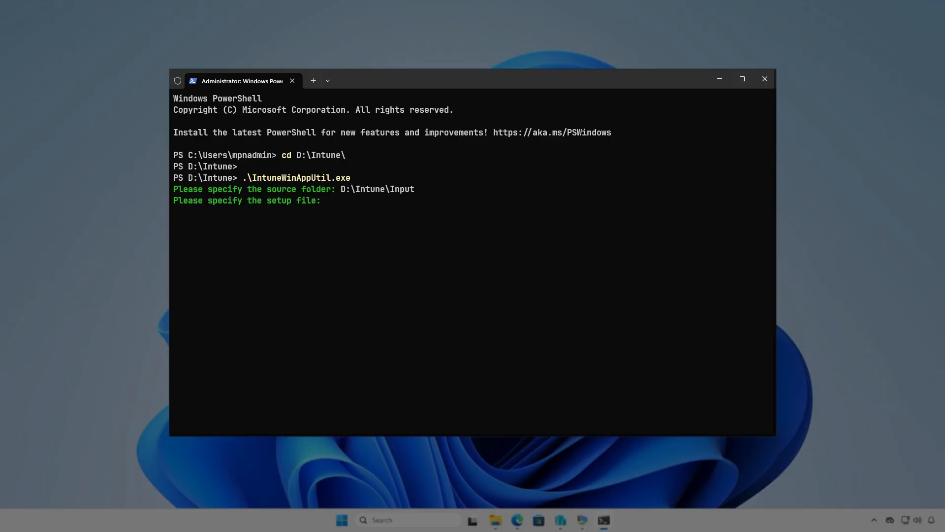
text(D:\Intune\)
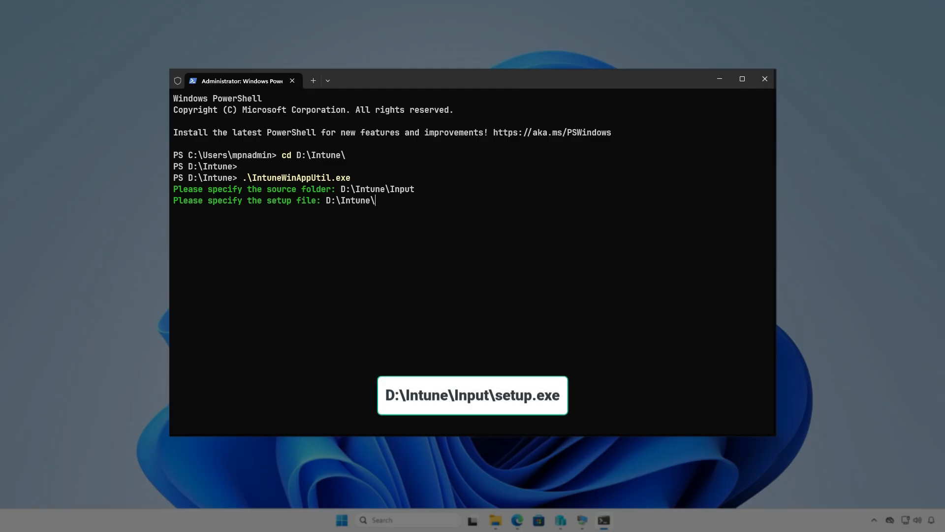
text(Input\setup.exe)
key(Return)
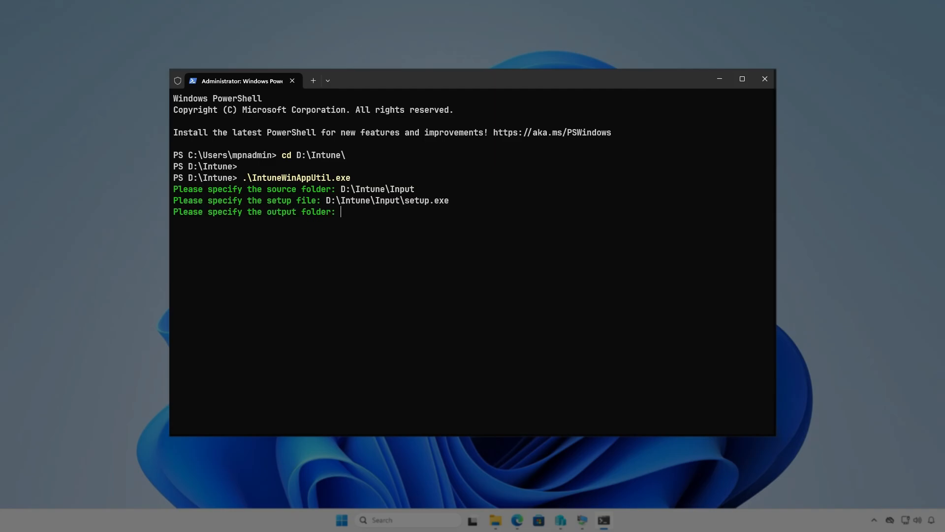
- Specify D:\Intune\Output as the output folder and generate the package without specifying a catalog folder
text(D:\)
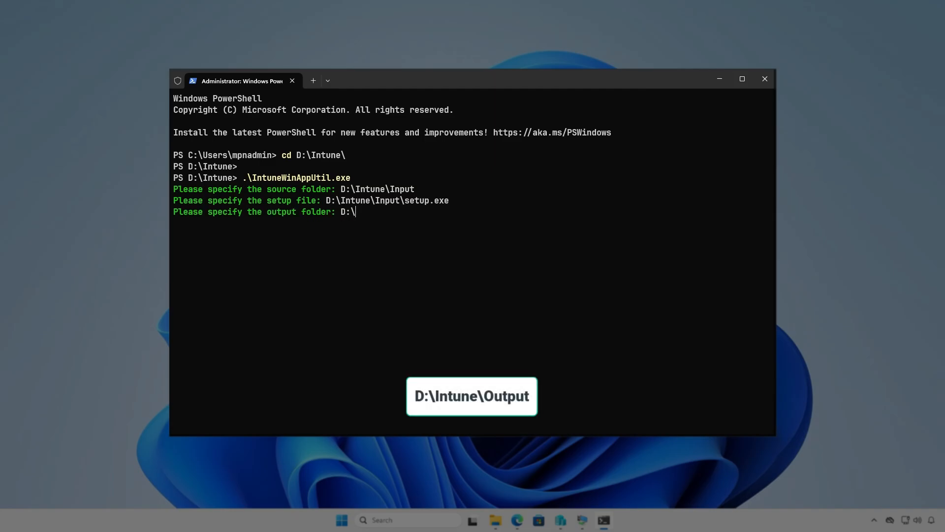
text(Intune\Output)
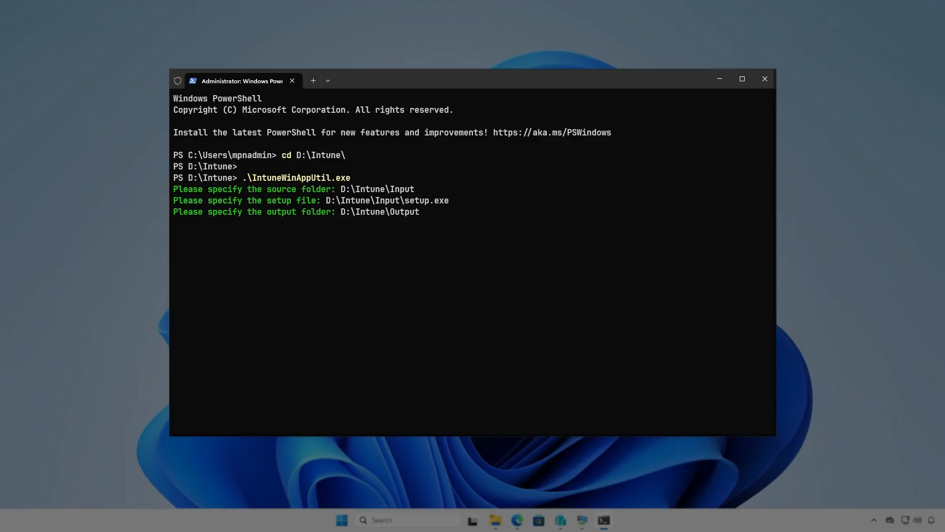
key(Return)
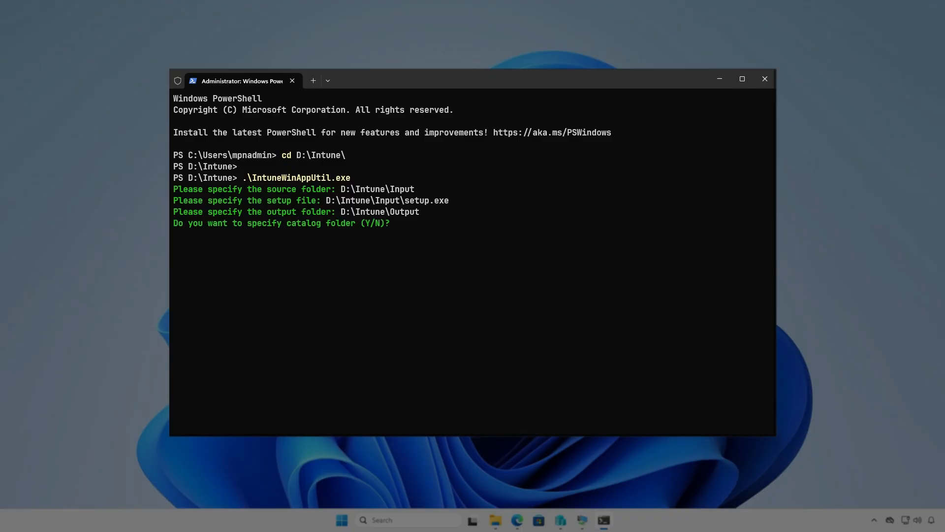
key(Return)
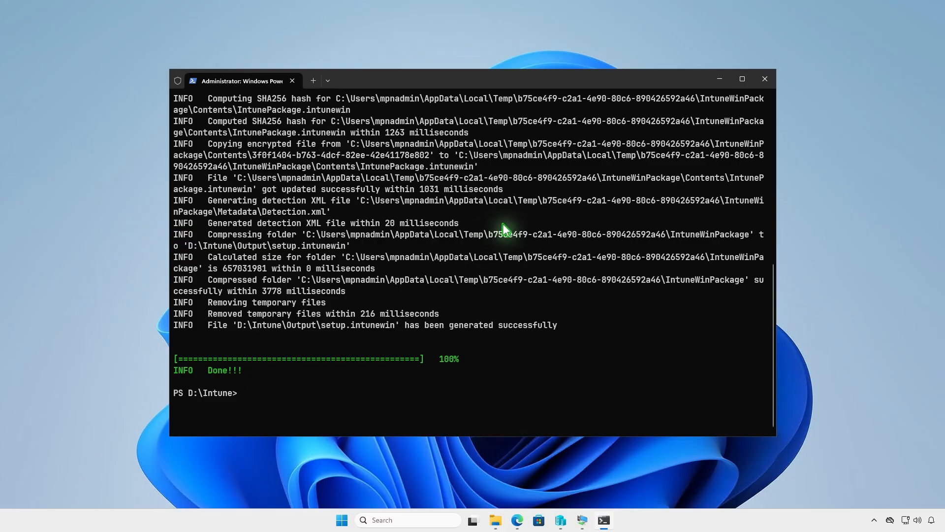
- Minimize the terminal, check D:\Intune\Output in File Explorer for the generated package, and minimize File Explorer
click(721, 79)
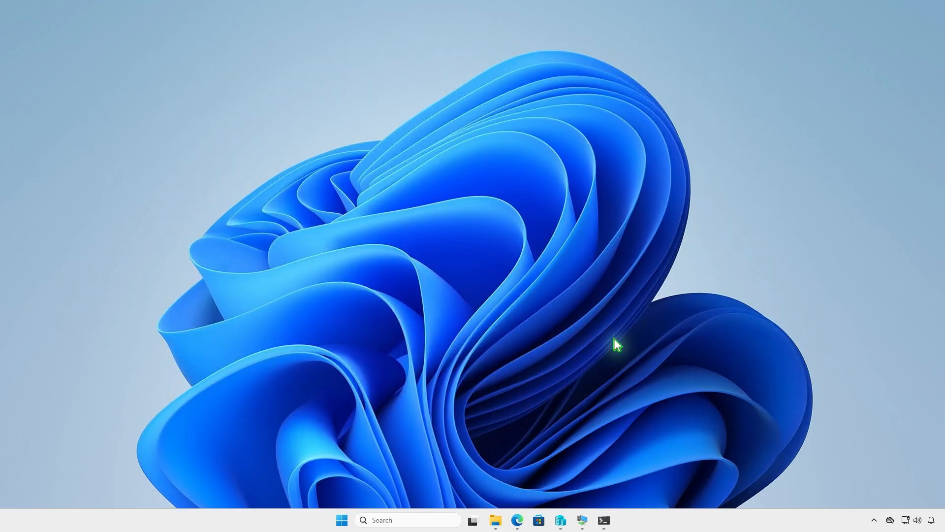
click(496, 522)
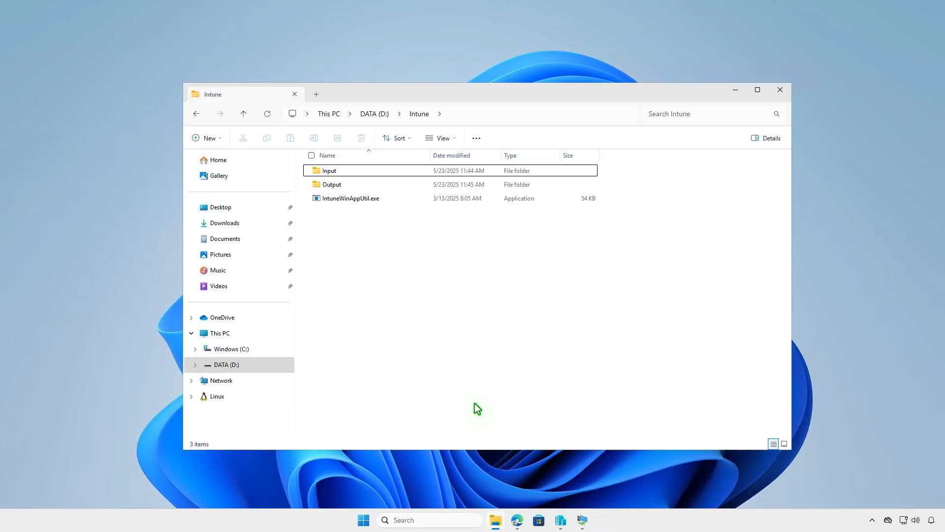
double_click(396, 186)
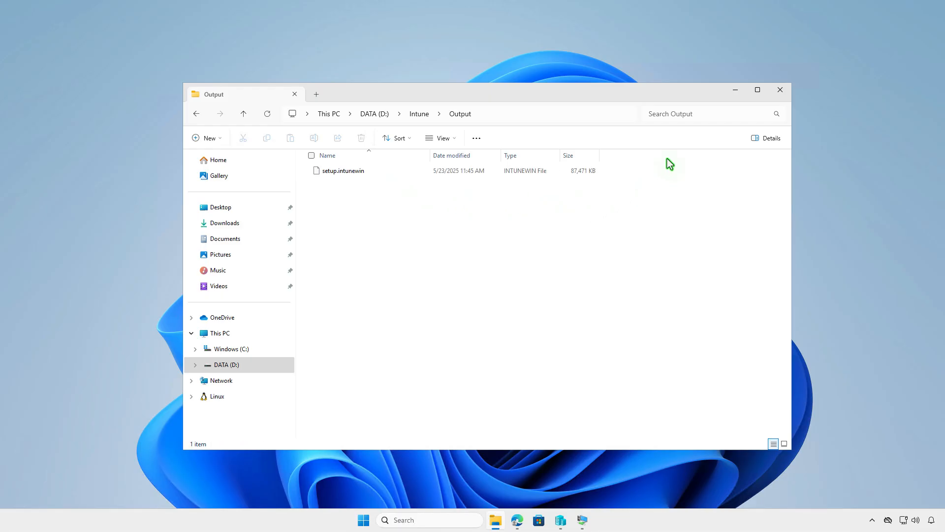
click(735, 92)
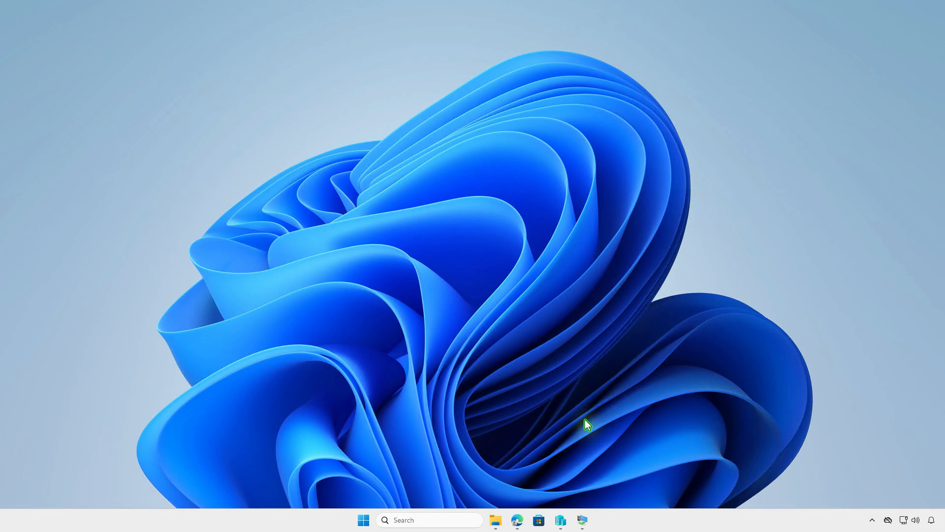
- Switch to the Intune admin center in Microsoft Edge and open the list of Windows apps
click(517, 521)
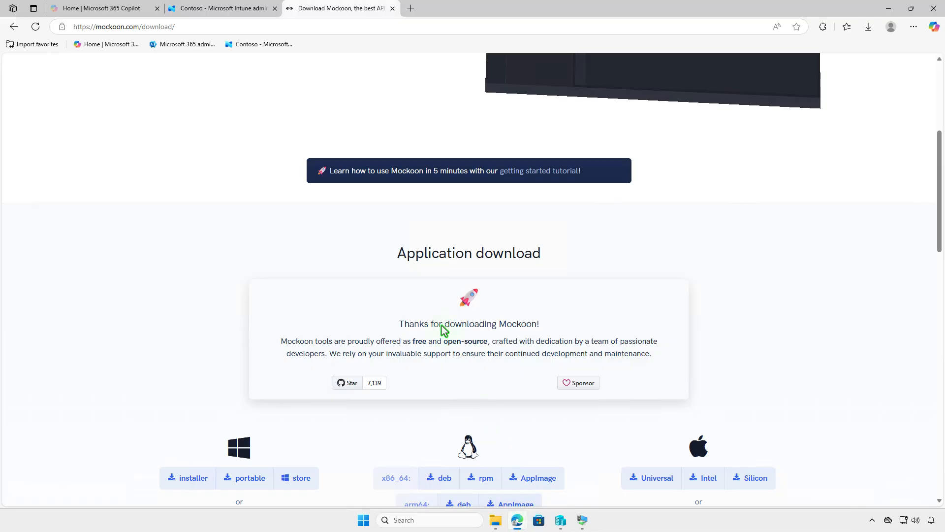
click(254, 15)
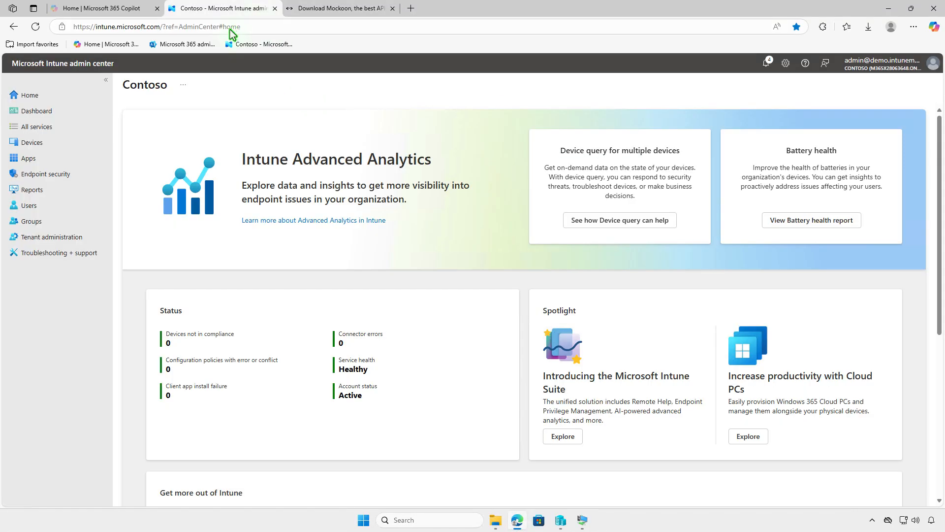
click(66, 159)
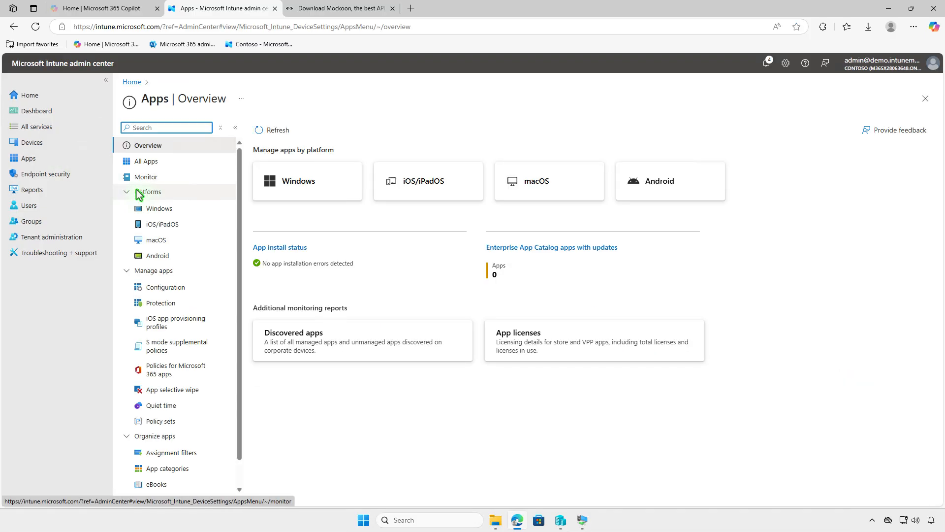
click(185, 211)
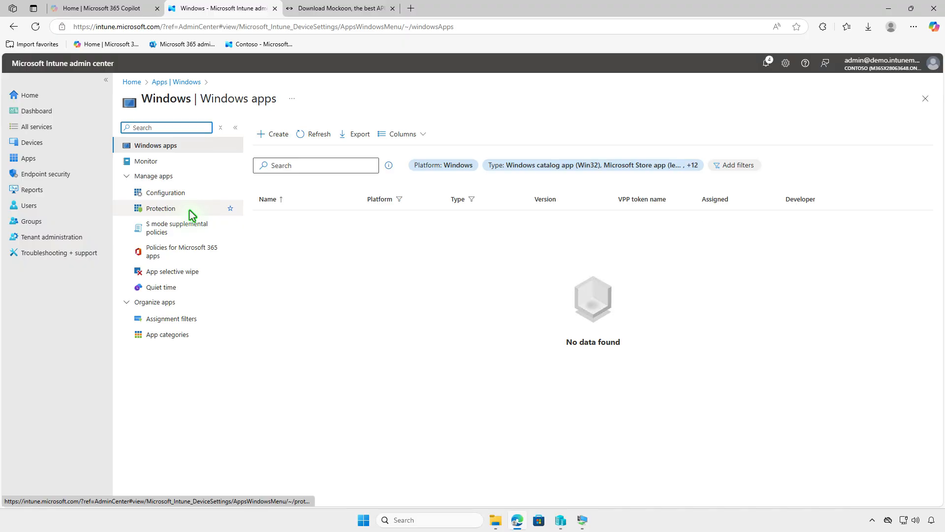
- Start creating a new app with the app type Windows app (Win32)
click(273, 138)
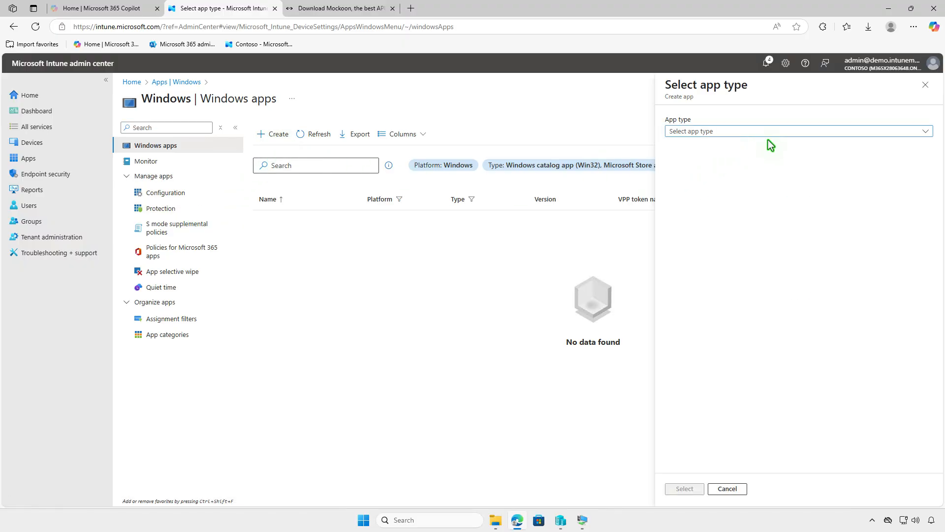
click(790, 131)
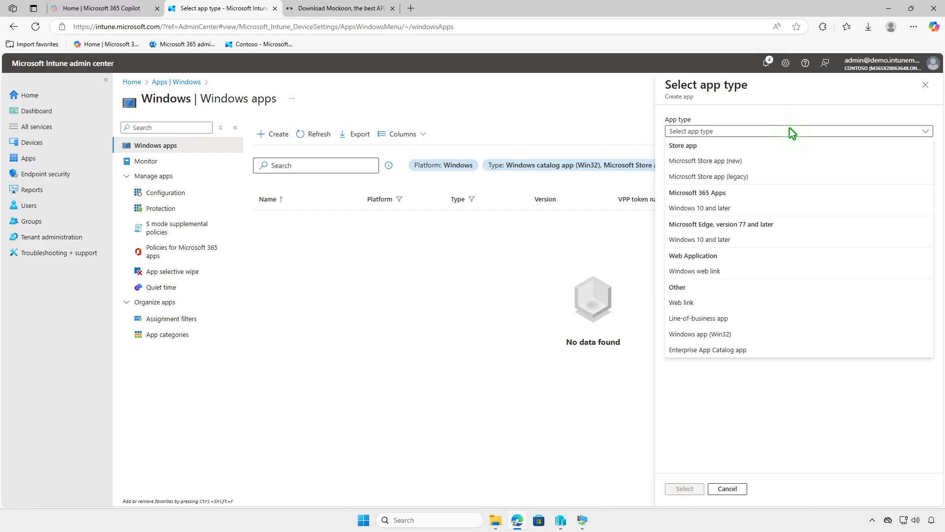
click(773, 336)
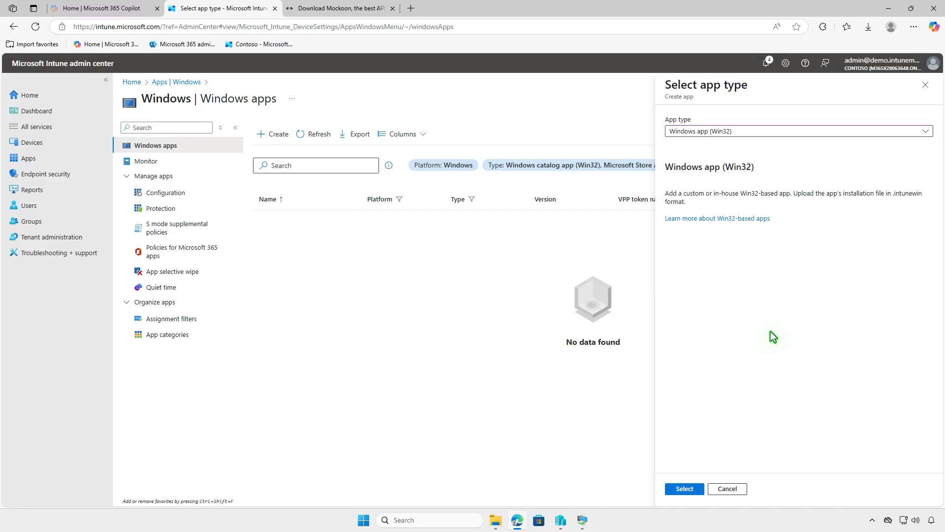
click(685, 488)
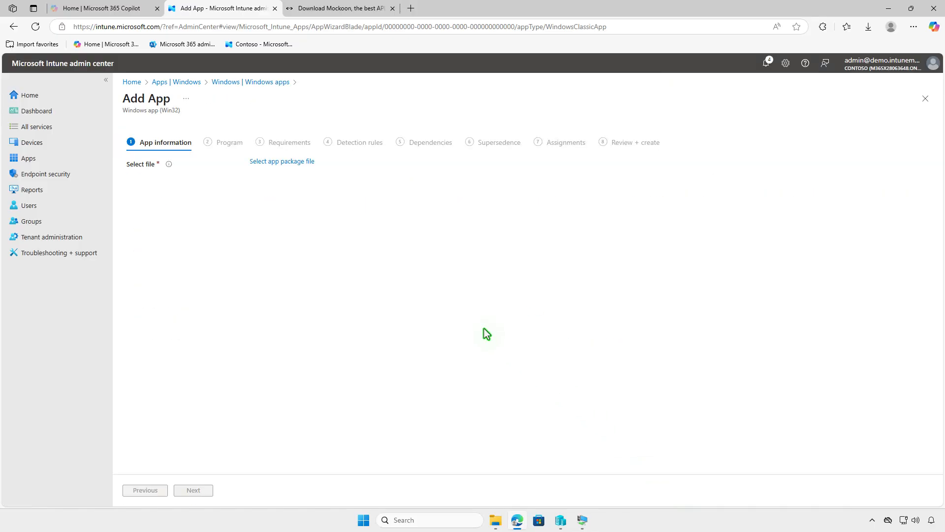
- Choose setup.intunewin from D:\Intune\Output as the app package file and confirm it
click(297, 163)
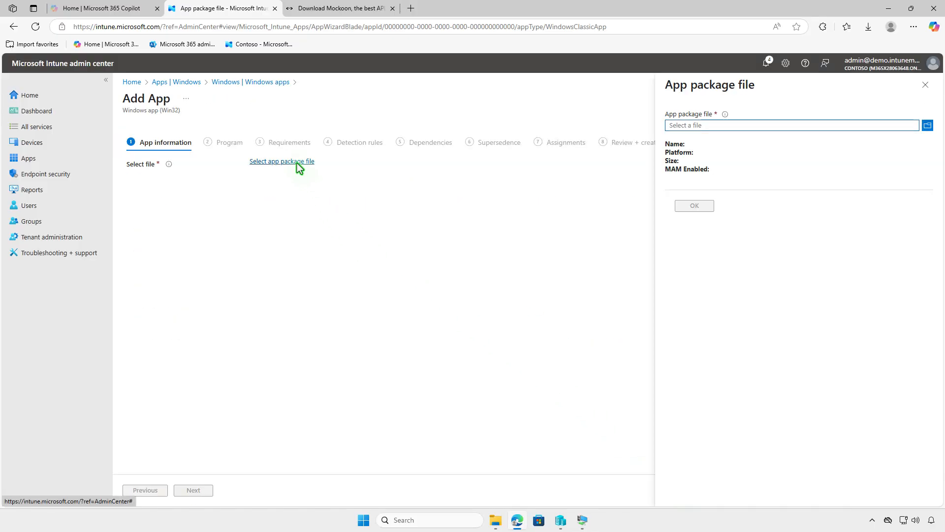
click(769, 125)
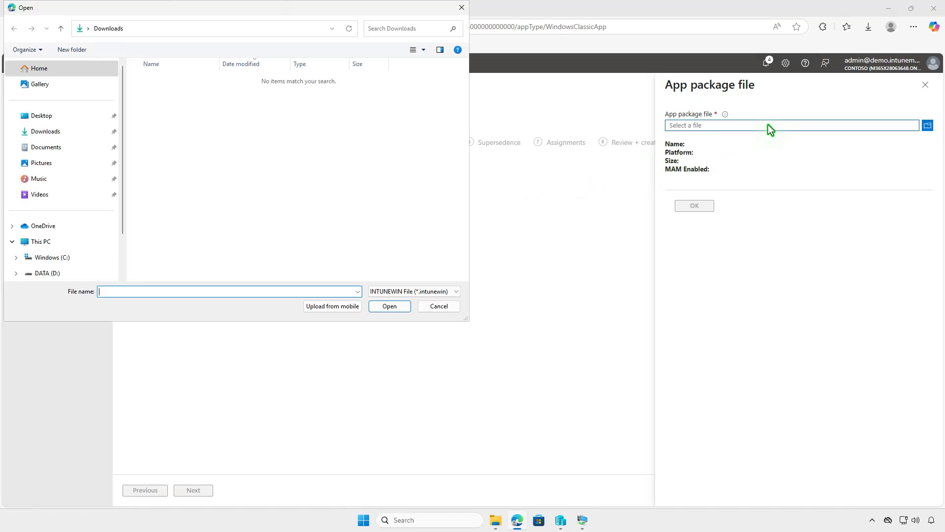
click(71, 239)
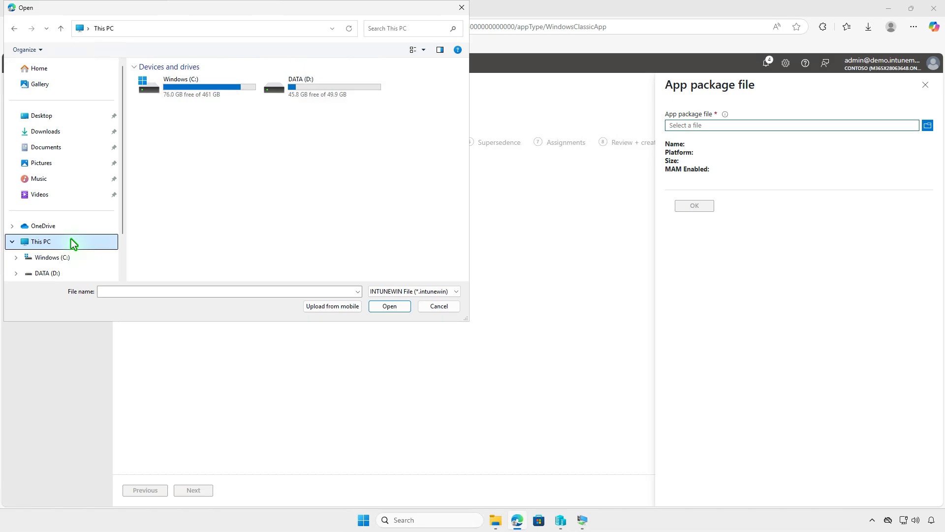
click(331, 93)
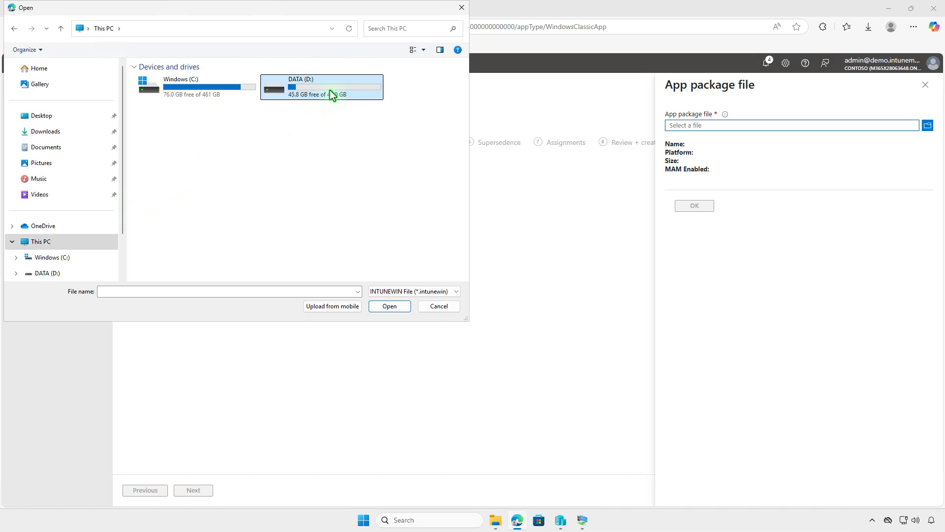
double_click(330, 94)
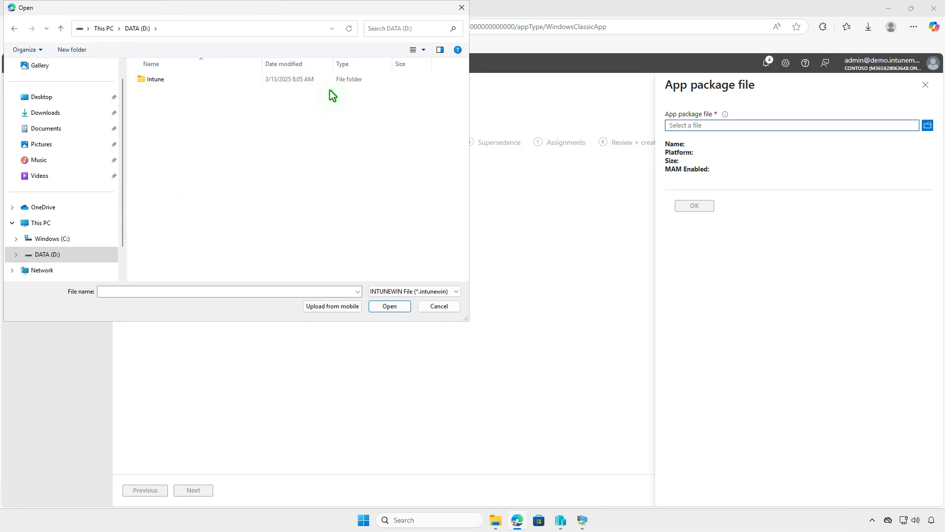
double_click(203, 86)
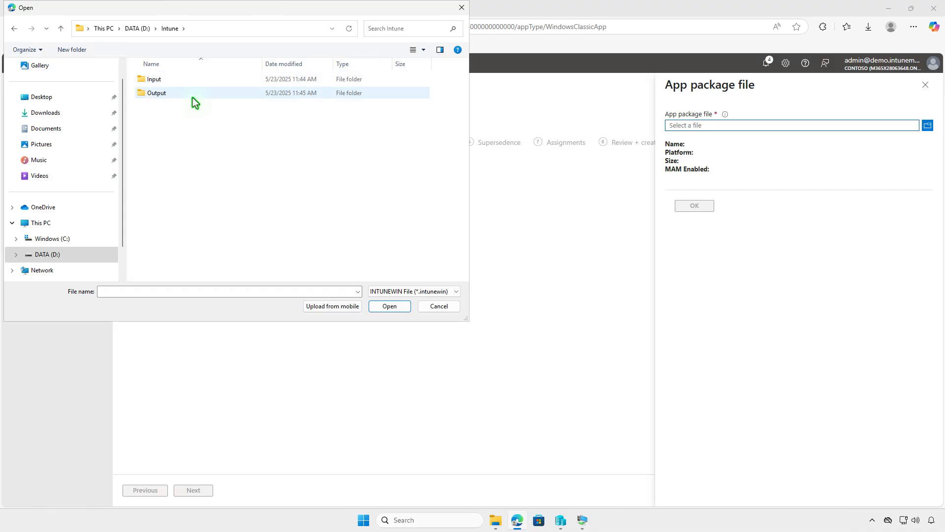
double_click(193, 95)
click(189, 82)
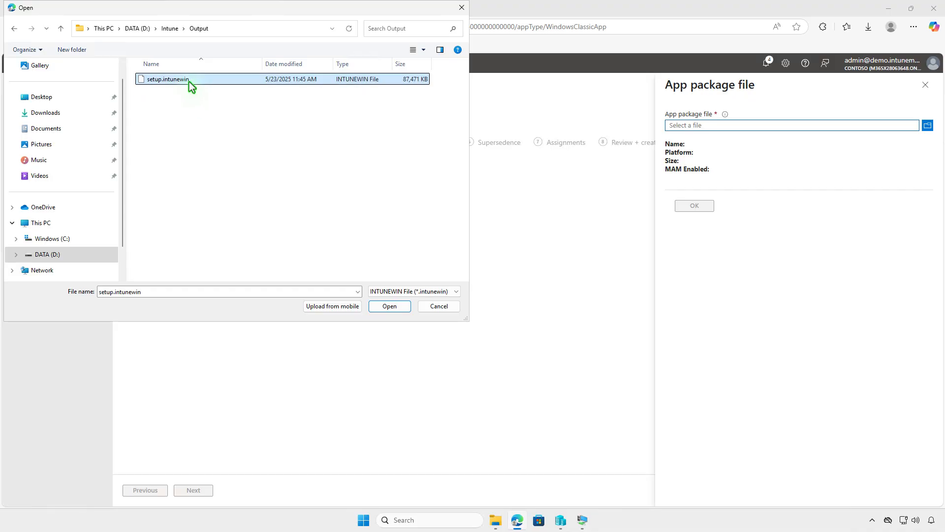
click(387, 305)
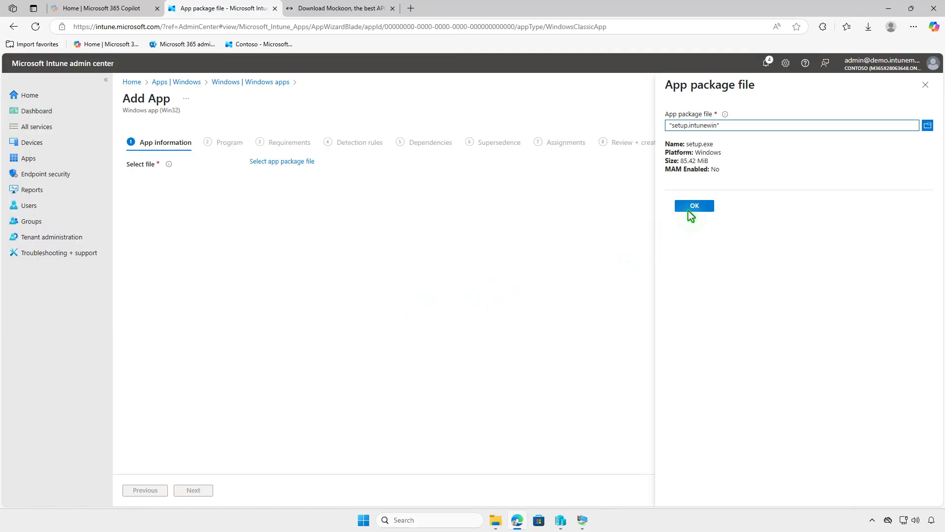
click(695, 206)
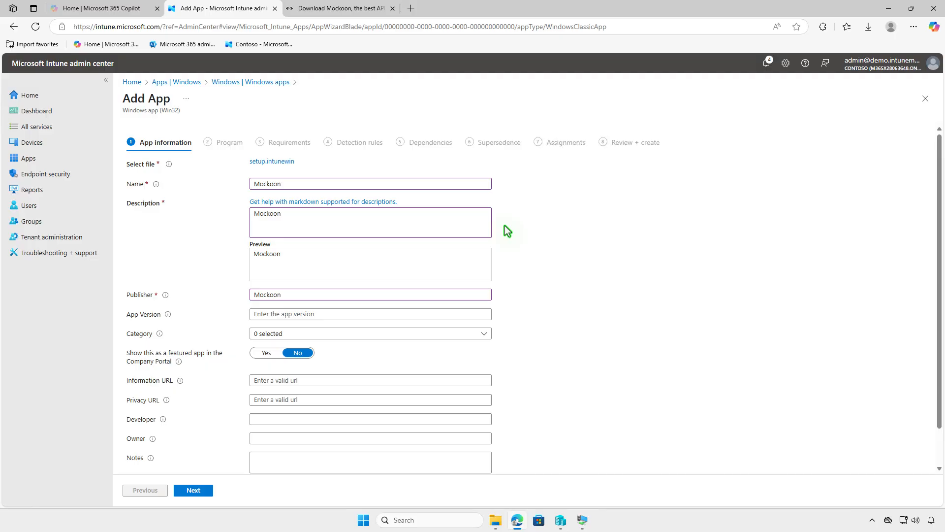
- Upload logo-eyes-sticker.png from the Downloads folder as the app's logo
scroll(507, 231, down, 1)
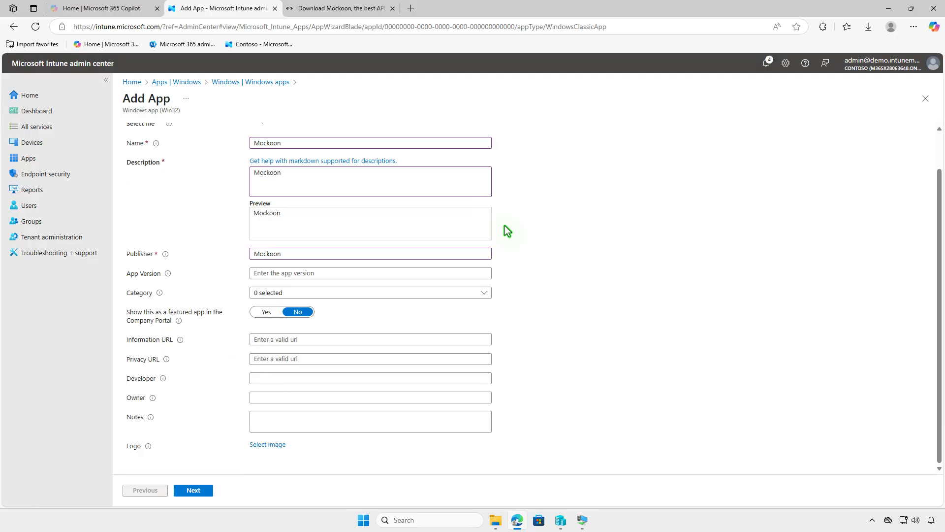
click(277, 446)
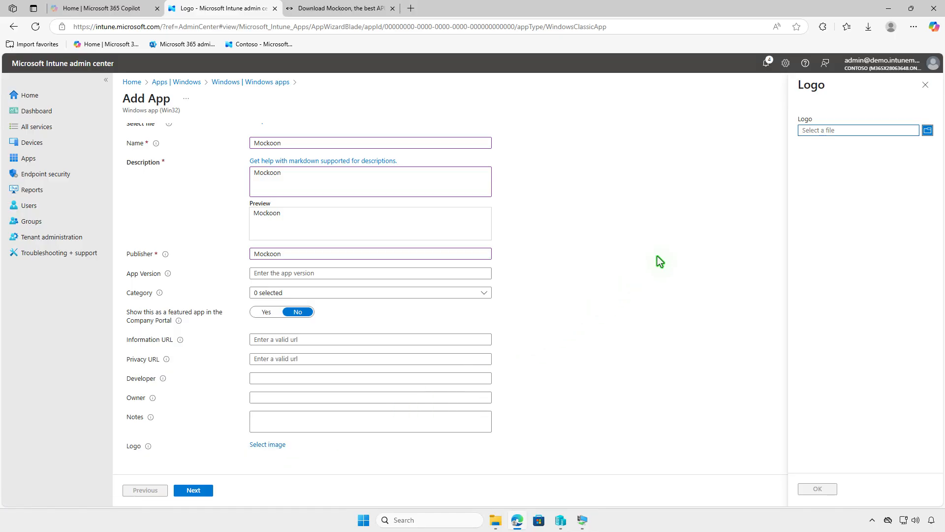
click(861, 132)
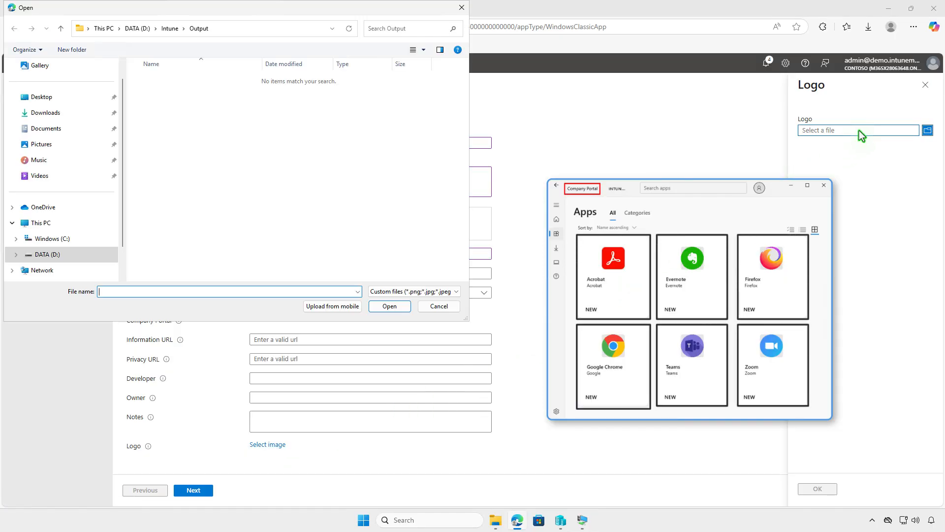
click(74, 113)
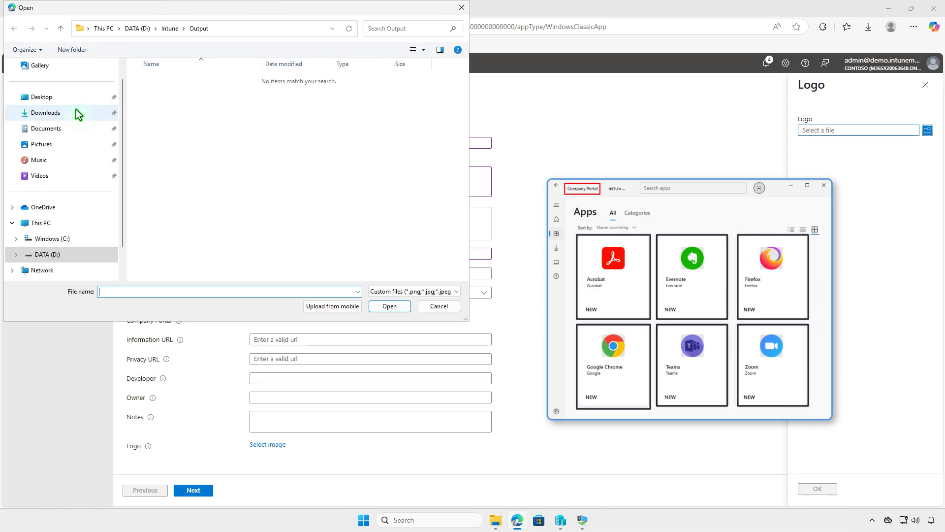
click(215, 93)
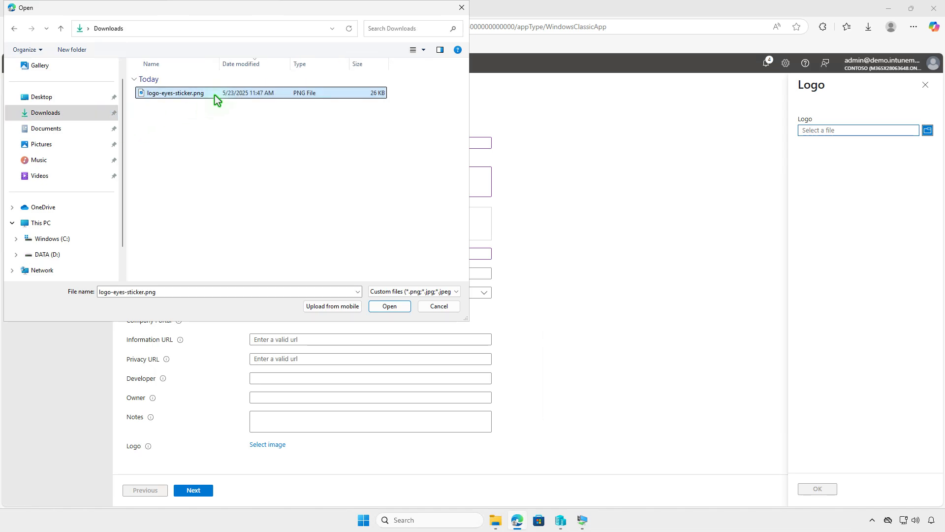
click(390, 306)
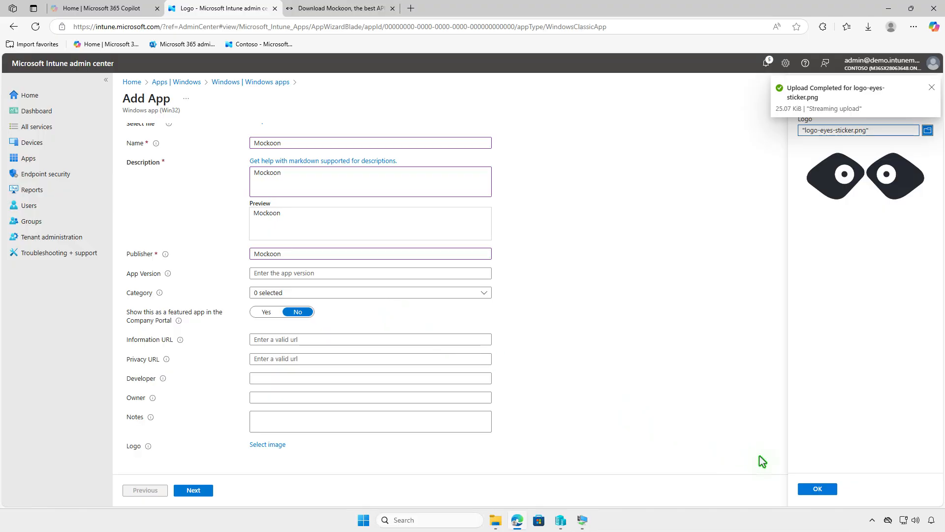
click(821, 489)
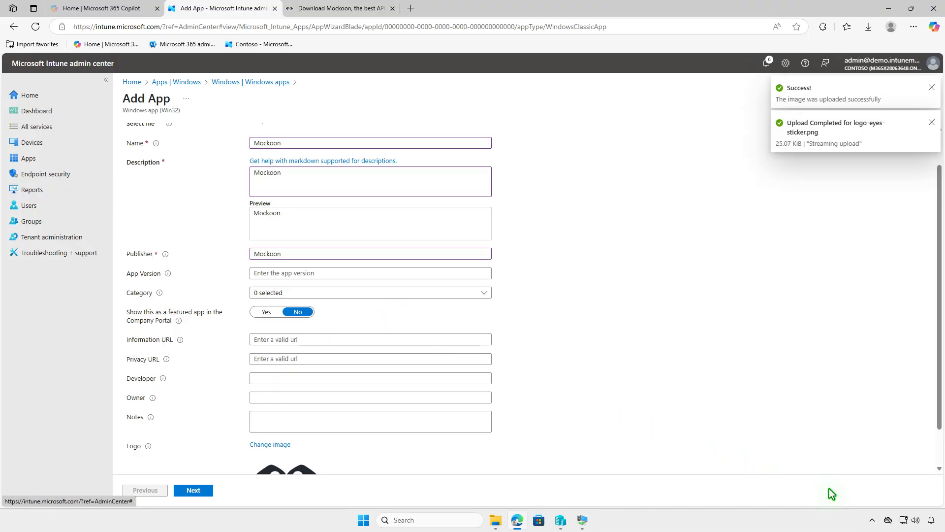
scroll(536, 416, down, 2)
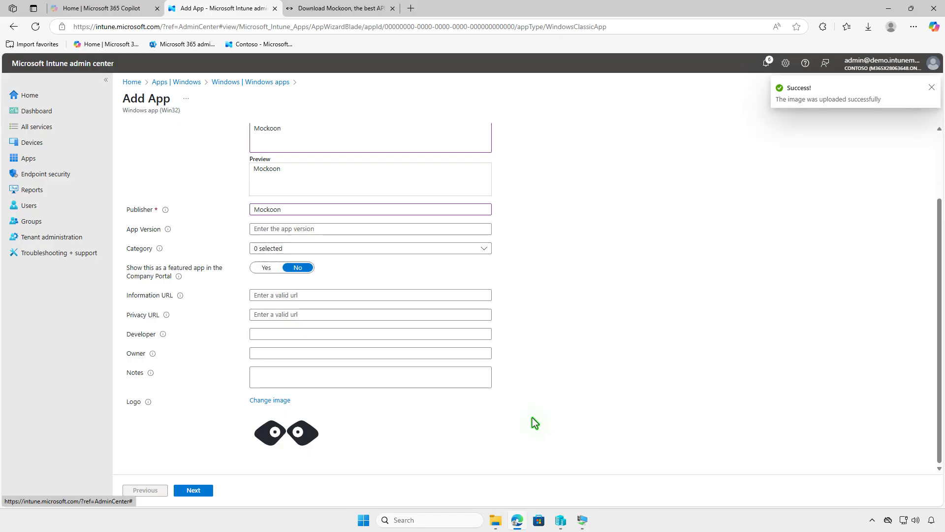
- Proceed to the app's Program settings and set the install behavior to User
click(195, 489)
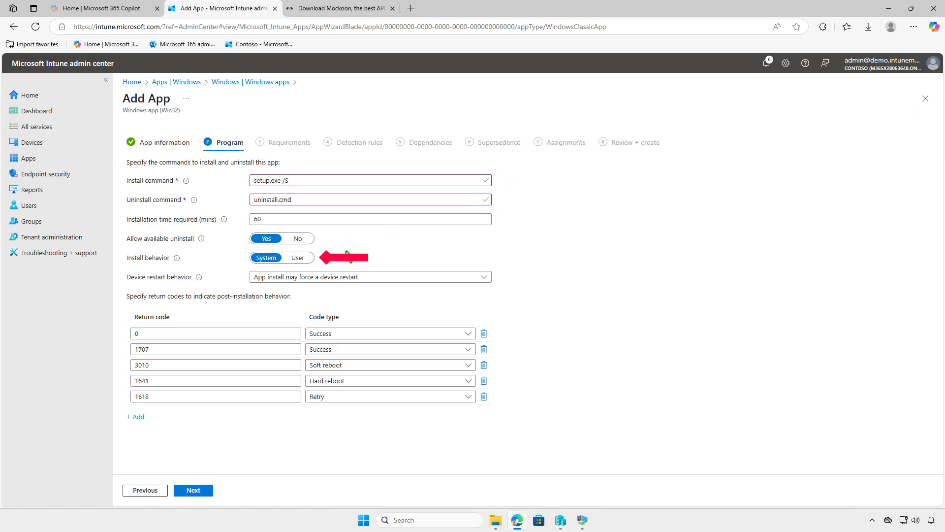
click(310, 258)
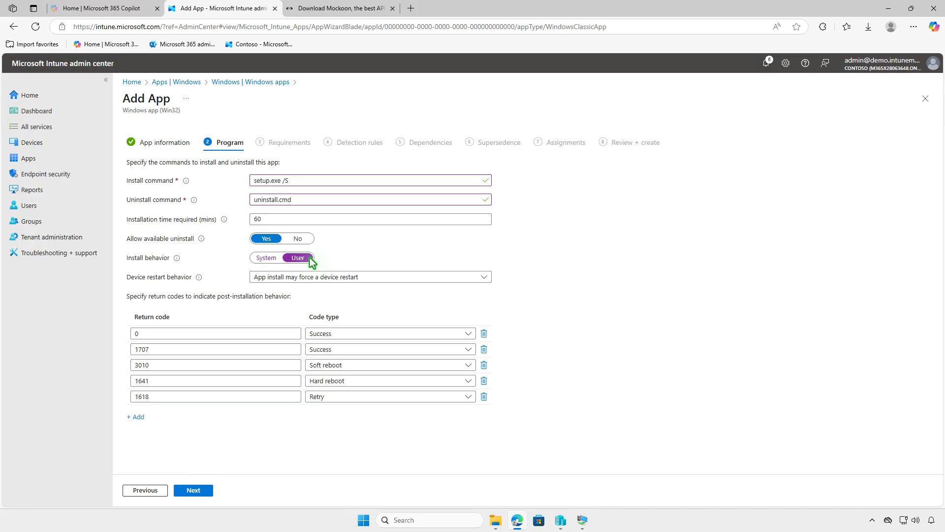
- Proceed to the app's requirements and set the operating system architecture to 64-bit and the minimum operating system to Windows 10 1607
click(206, 491)
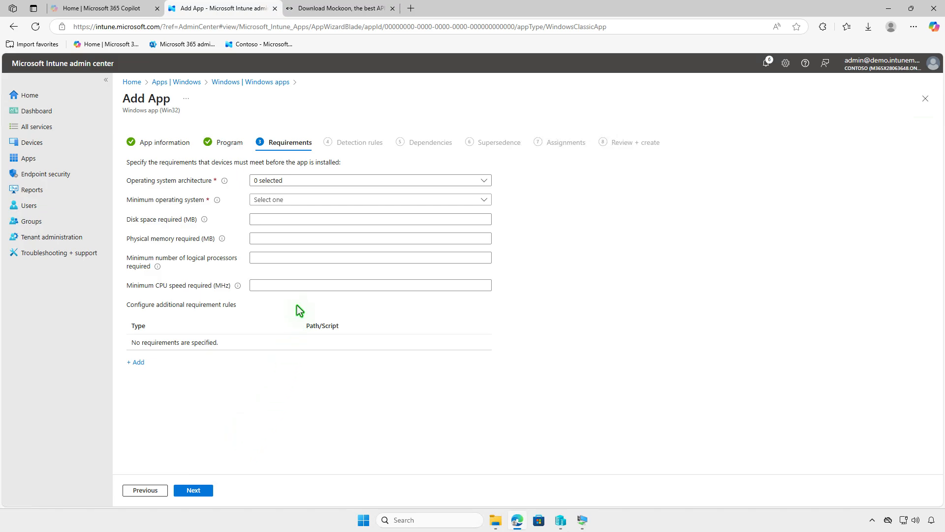
click(329, 180)
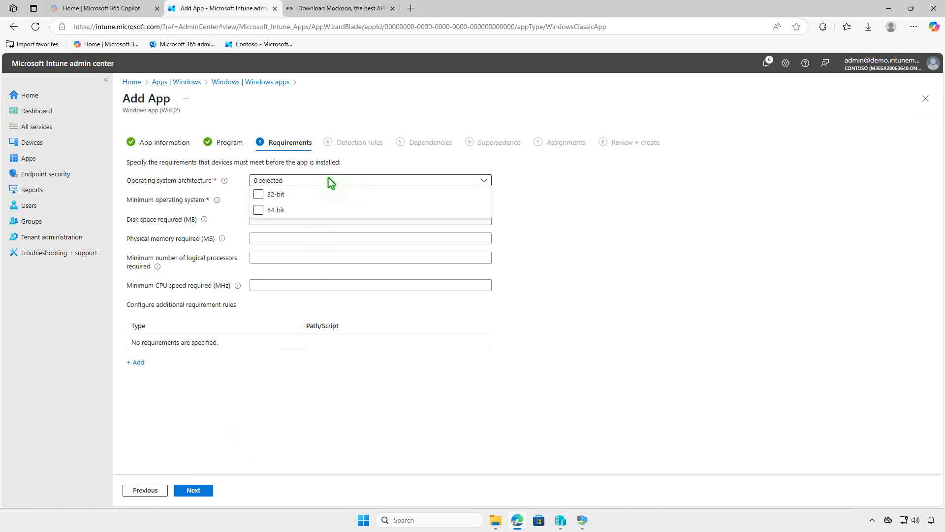
click(311, 207)
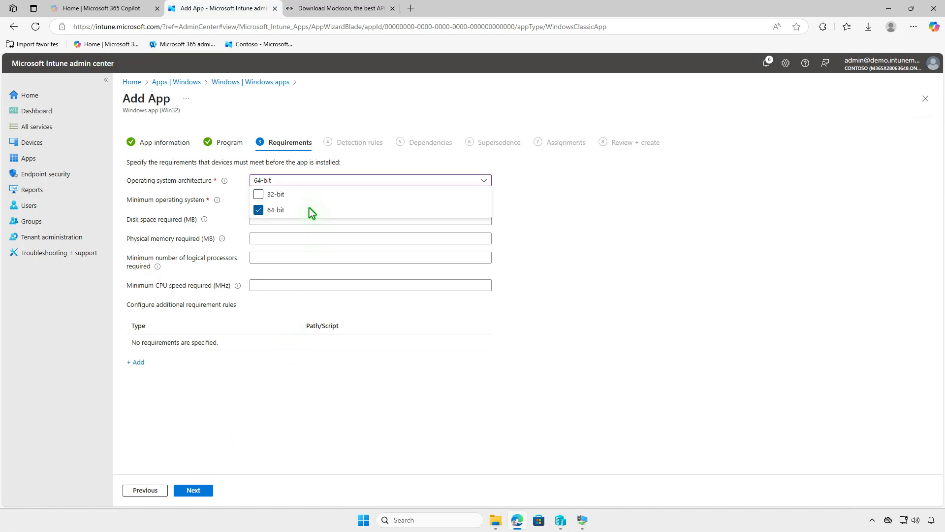
click(231, 213)
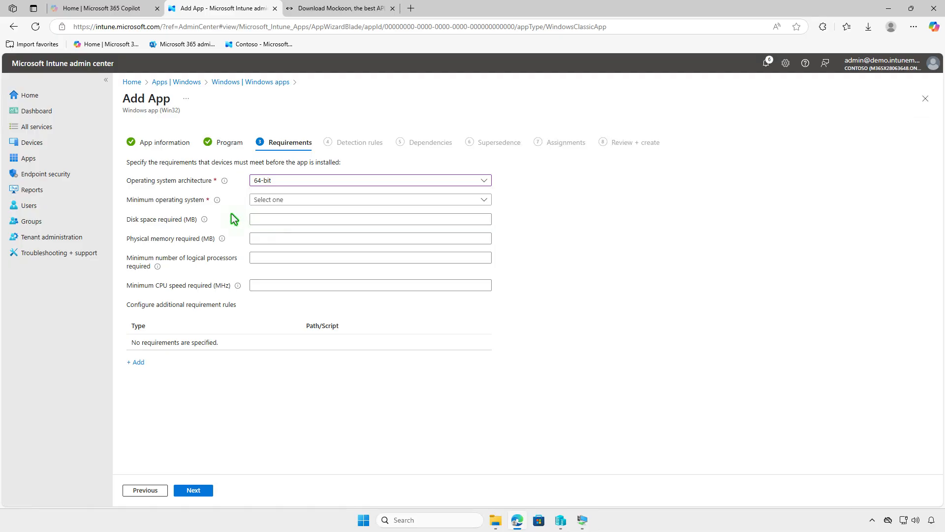
click(322, 201)
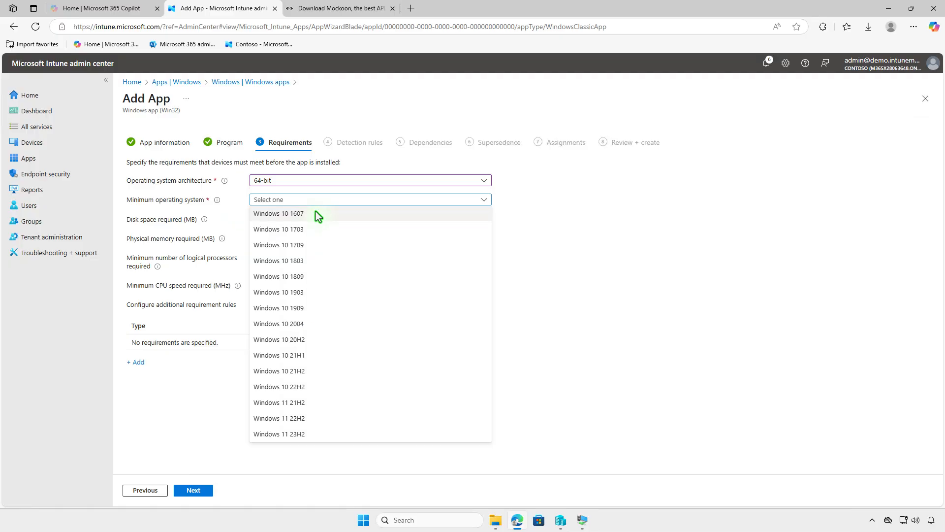
click(316, 214)
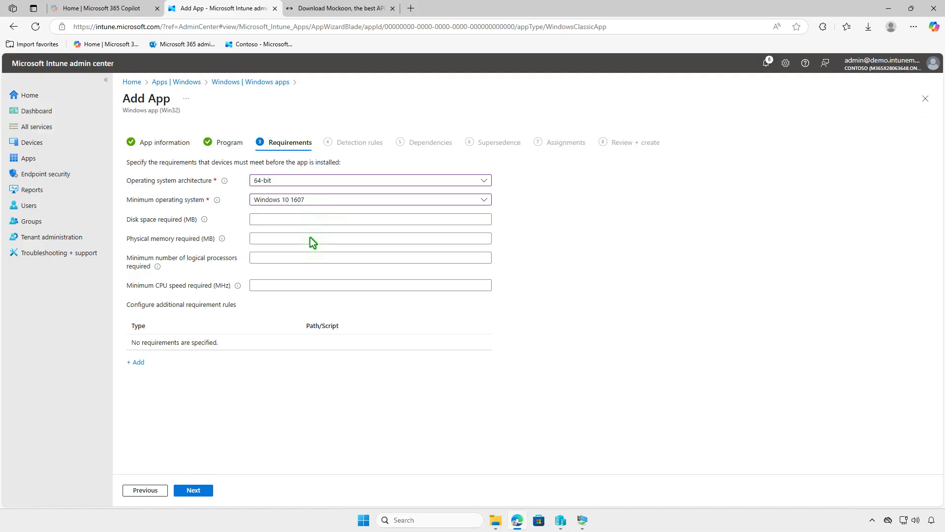
- Proceed to the app's detection rules and set the rules format to Manually configure detection rules
click(207, 490)
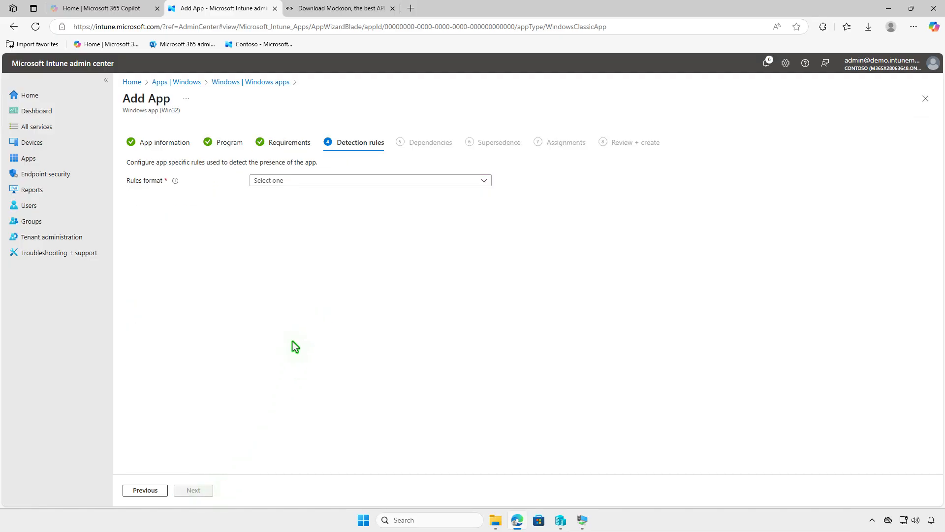
click(356, 182)
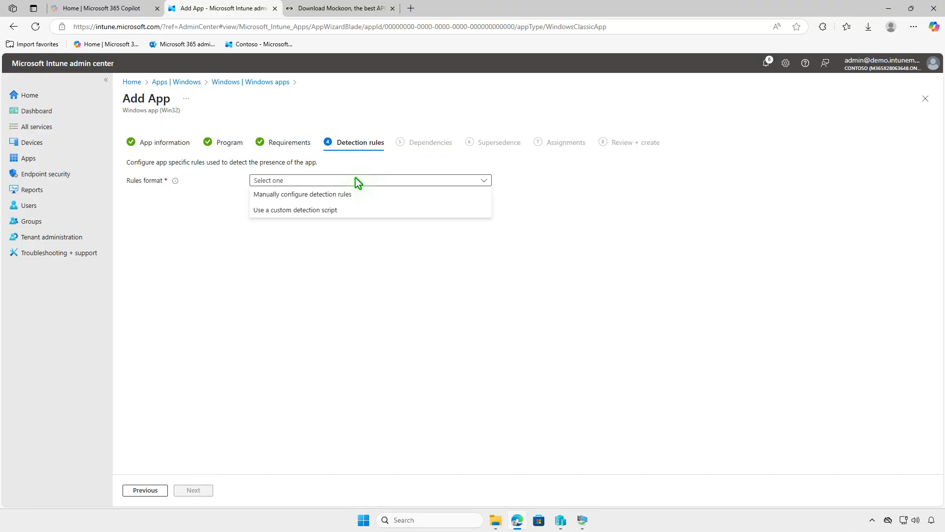
click(359, 196)
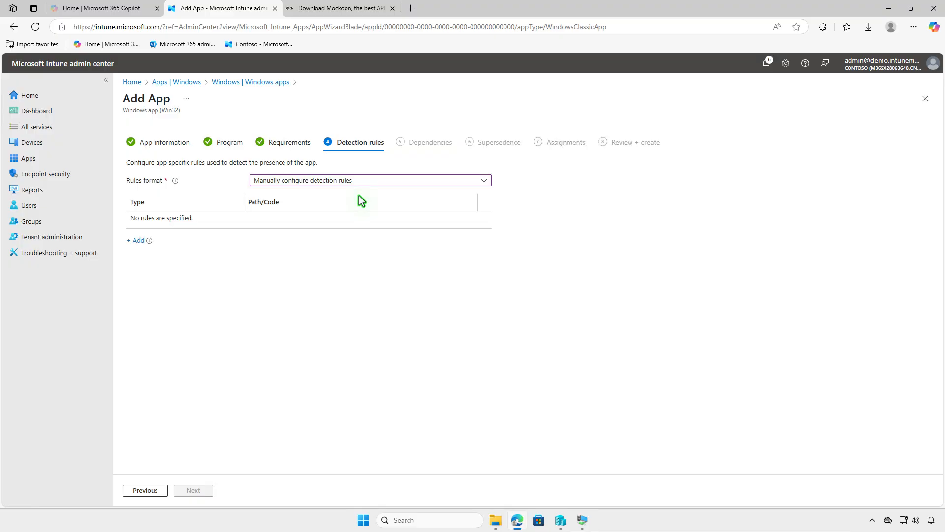
- Add a File detection rule with path %LOCALAPPDATA%\Programs\mockoon, file Mockoon.exe and detection method File or folder exists
click(139, 240)
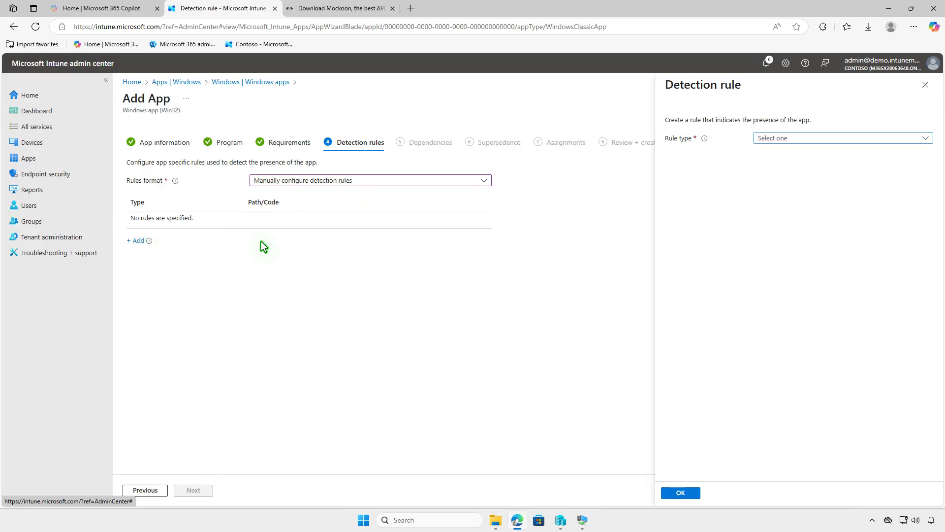
click(821, 138)
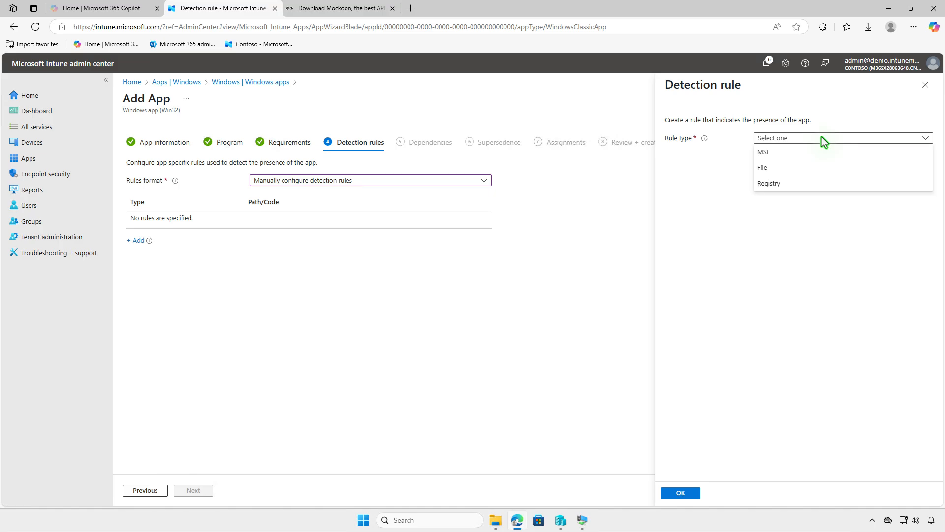
click(823, 167)
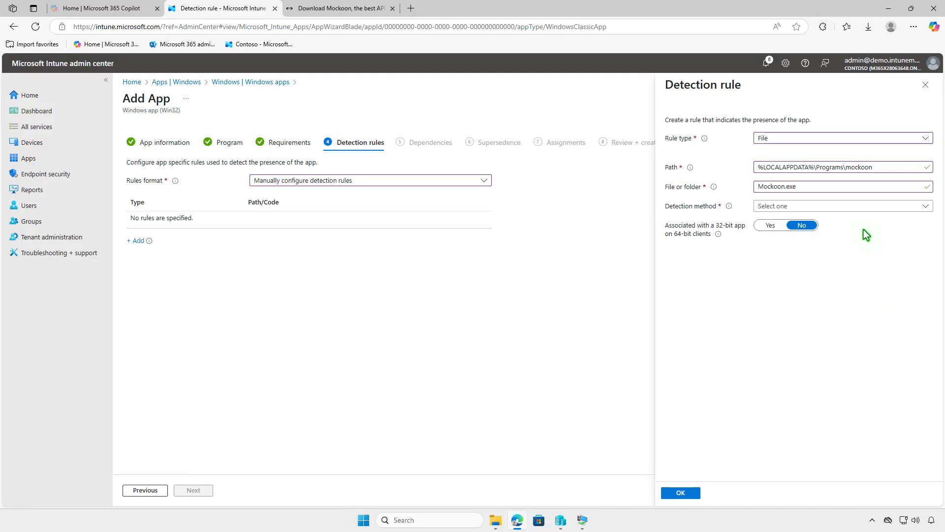
click(859, 205)
click(859, 220)
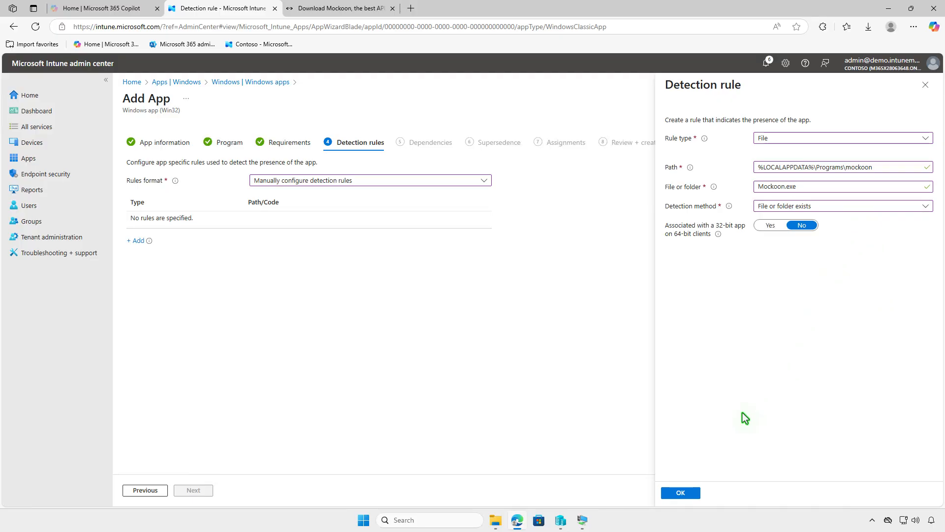
click(686, 491)
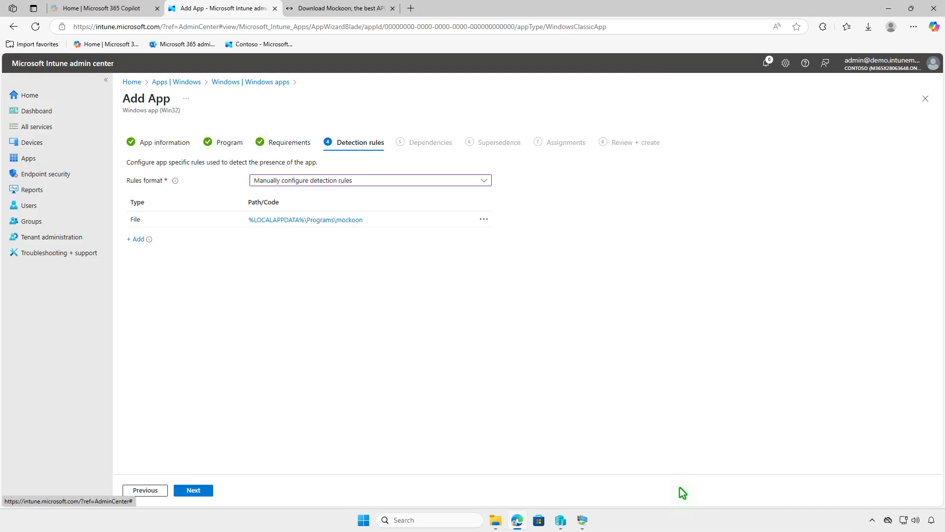
- Proceed to the app's assignments without adding any dependencies or superseded apps
click(196, 493)
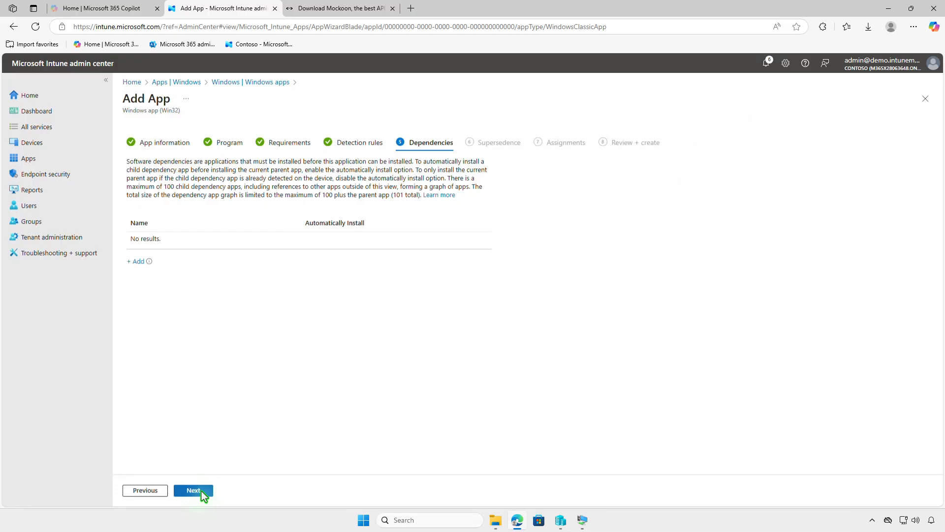
click(204, 495)
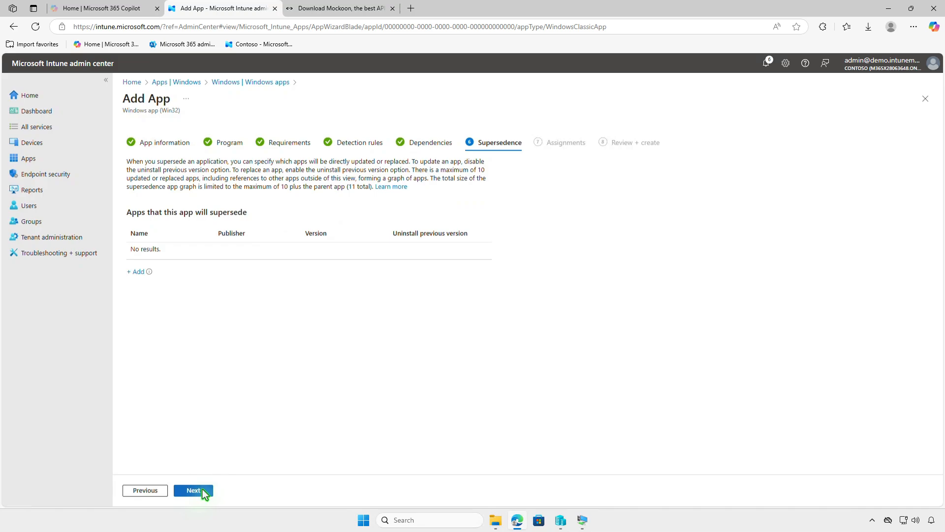
click(202, 490)
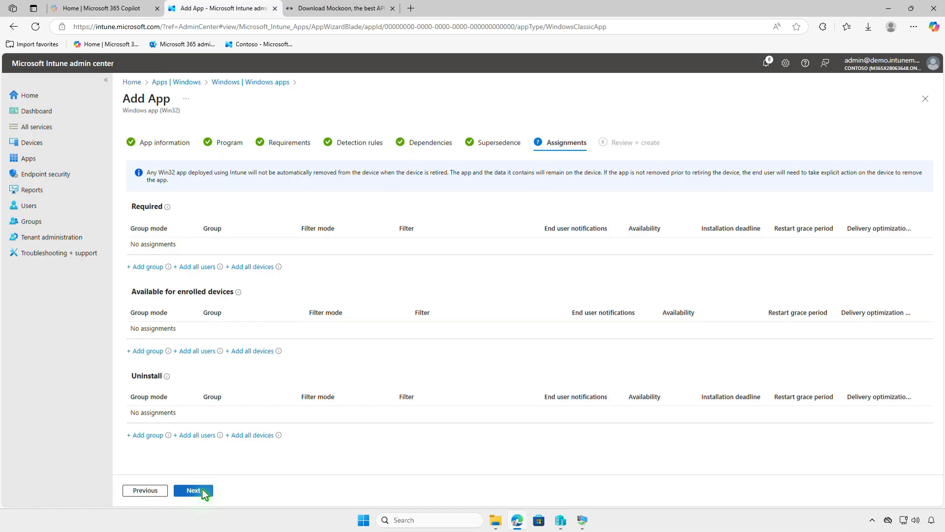
- Assign the app as Required to the Test_Devices group
click(158, 273)
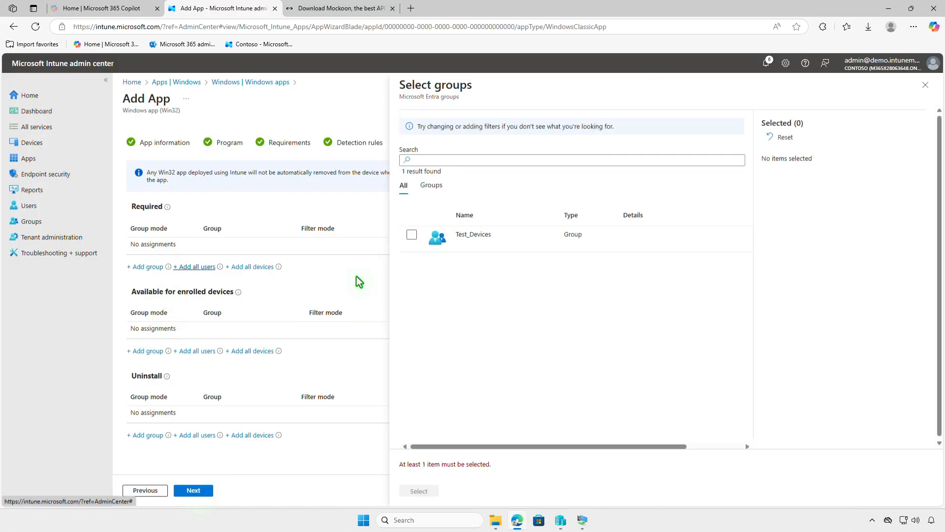
click(413, 237)
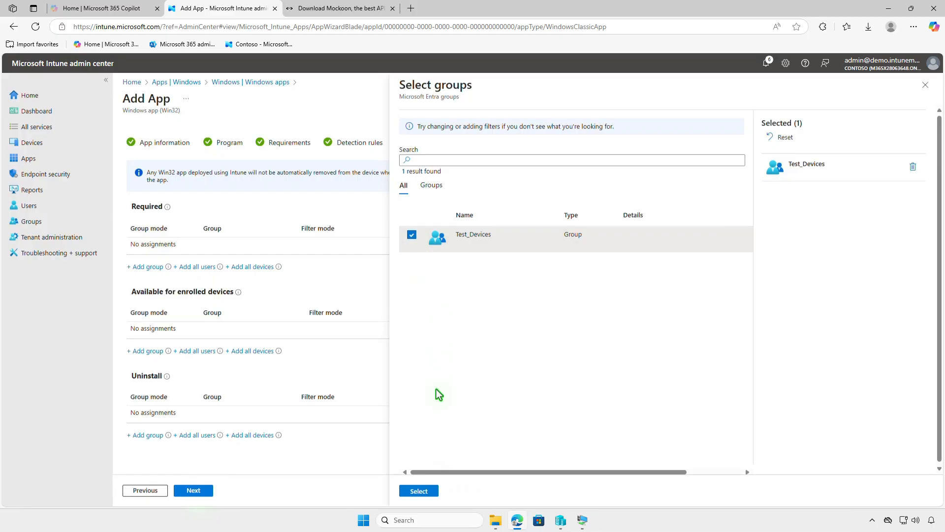
click(423, 491)
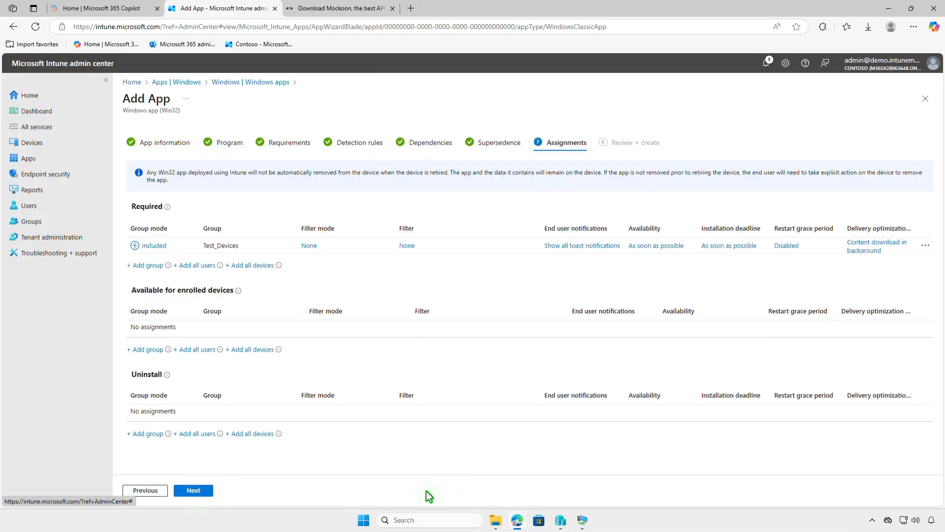
- Review the Test_Devices assignment settings without changing them, and create the Mockoon app
click(572, 246)
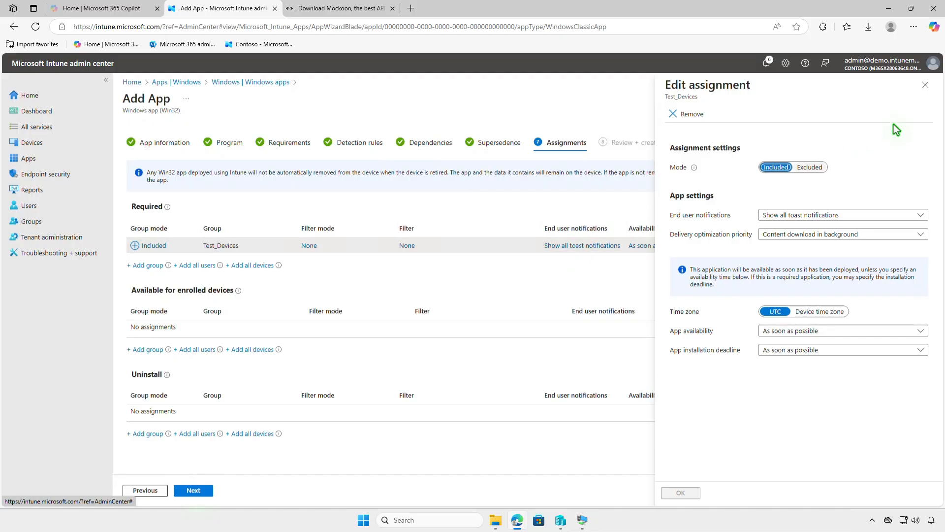
click(924, 85)
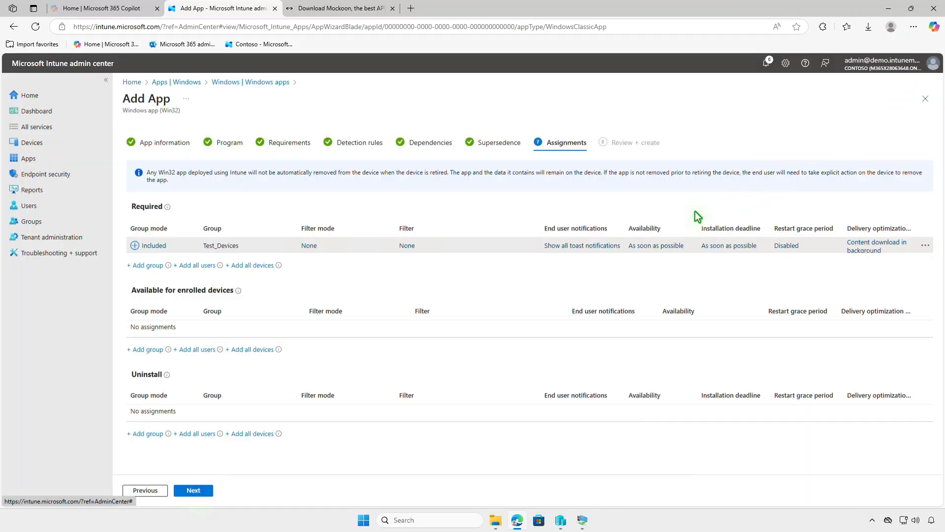
click(206, 491)
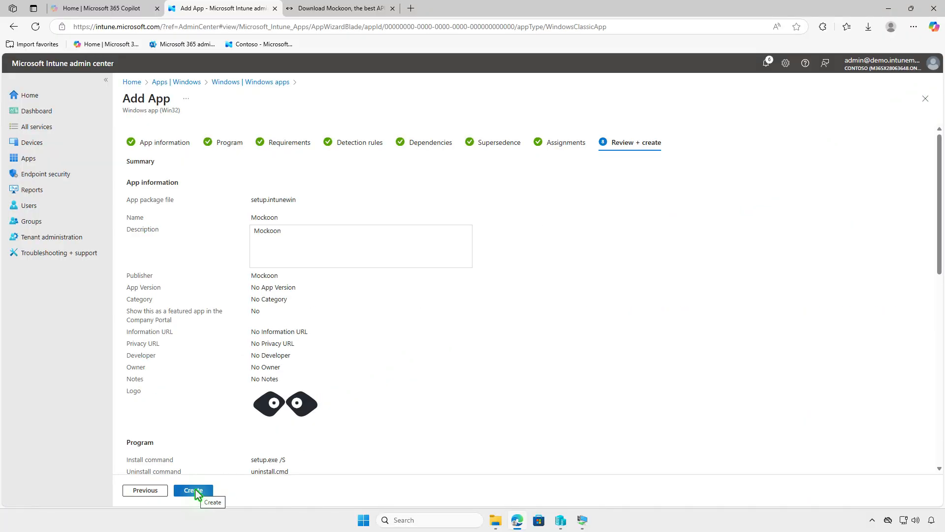
click(201, 492)
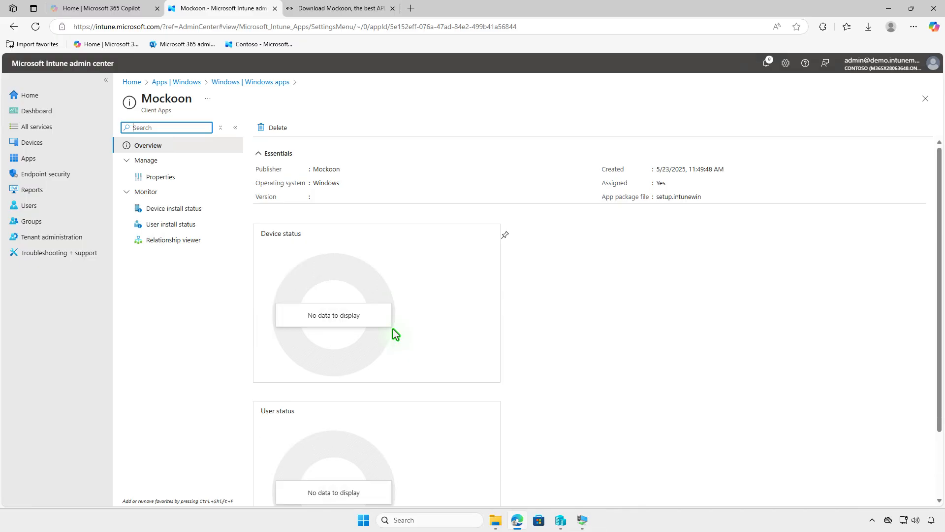
- Switch to the WIN10-CTL virtual machine and open its Windows account settings
click(888, 9)
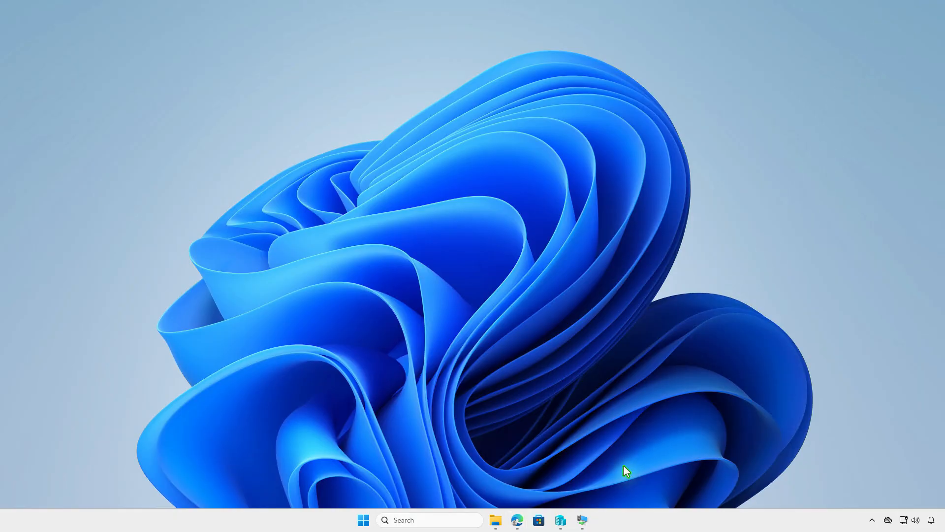
click(589, 517)
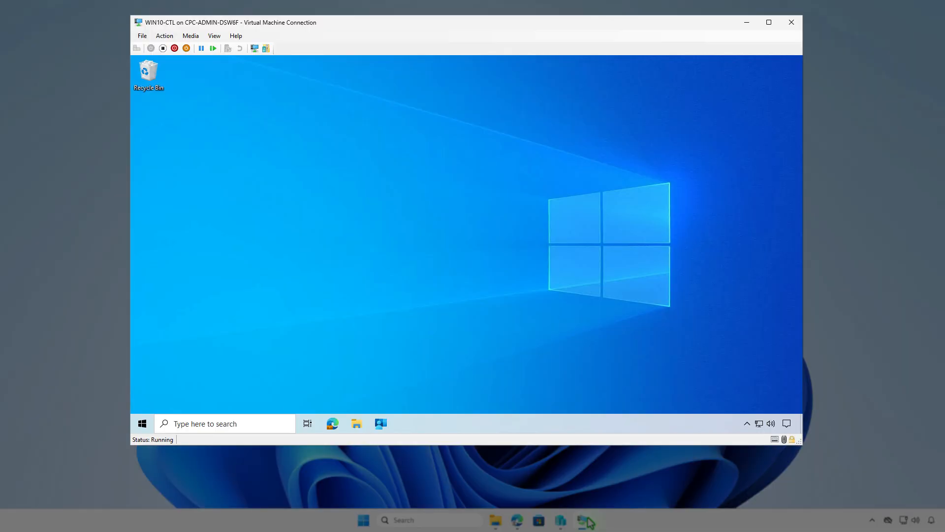
click(142, 426)
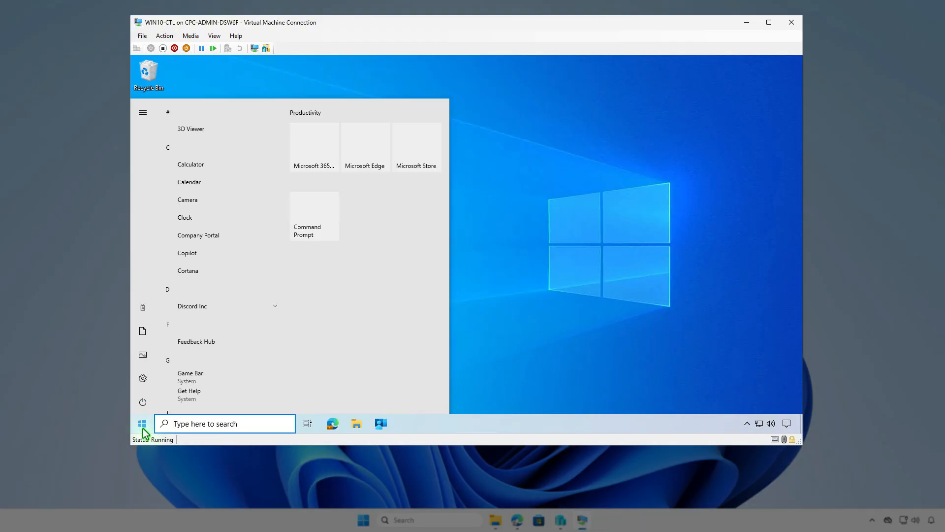
click(142, 311)
click(206, 256)
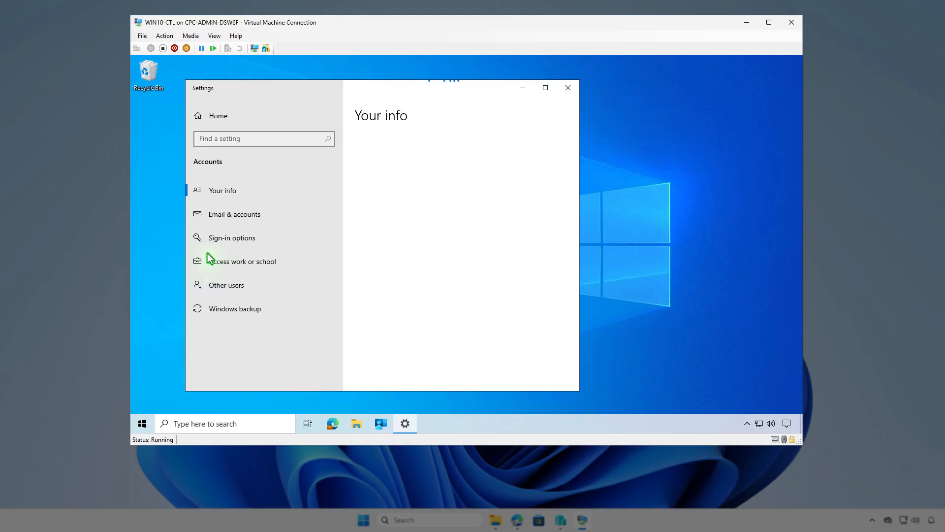
- Examine the Contoso MDM connection's management info and device sync status under Access work or school
click(291, 263)
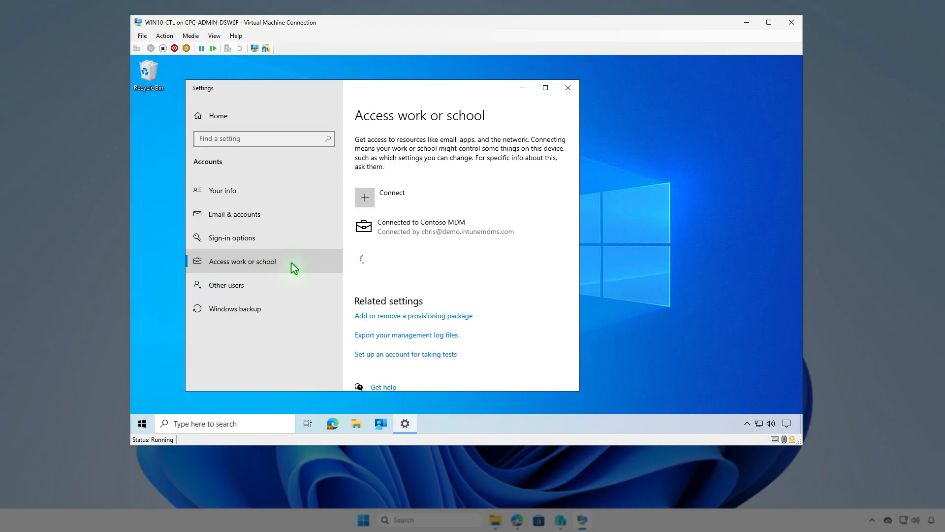
click(510, 228)
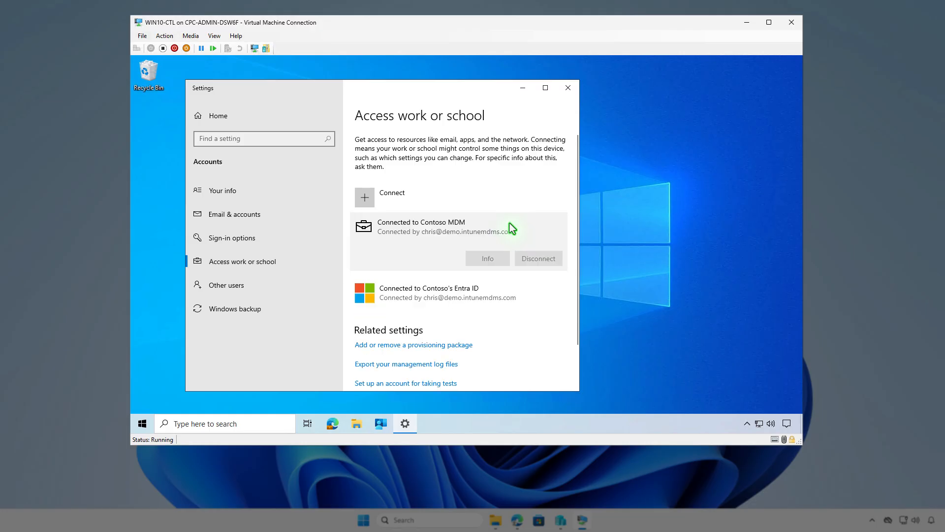
click(503, 257)
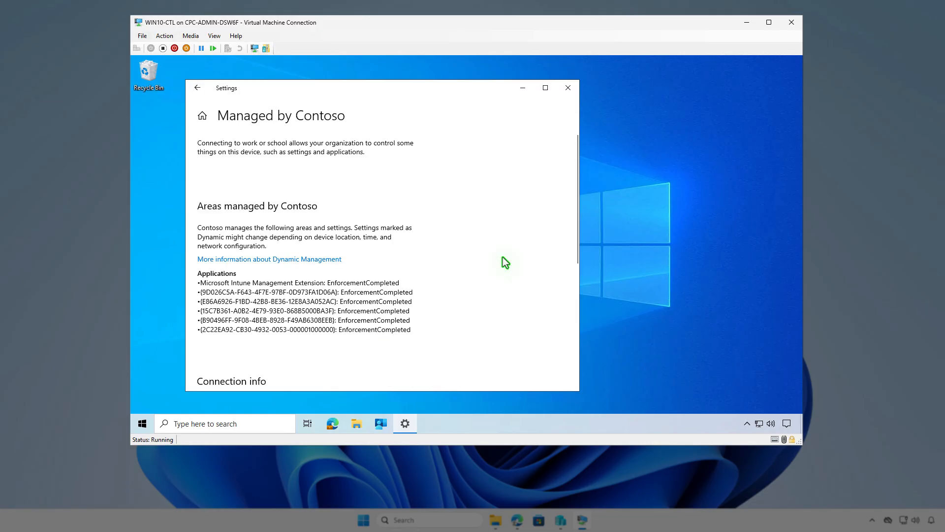
scroll(506, 264, down, 3)
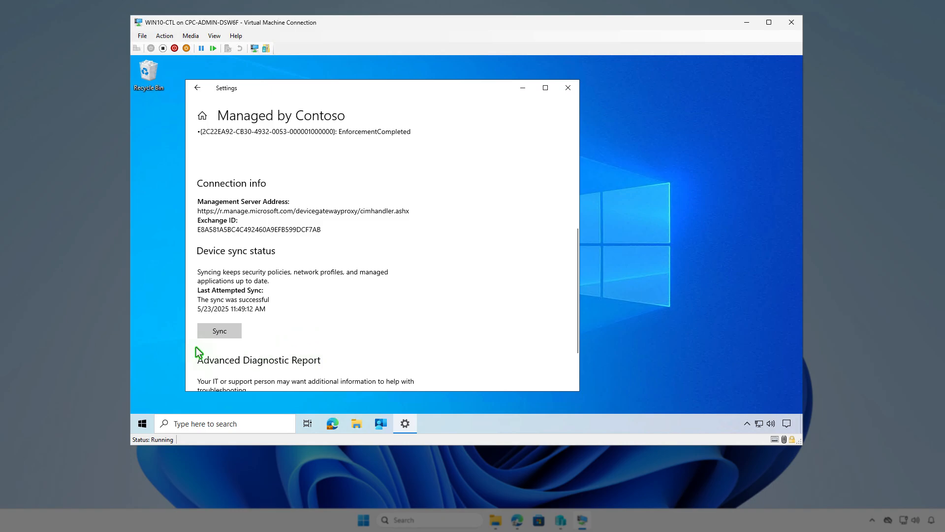
click(523, 89)
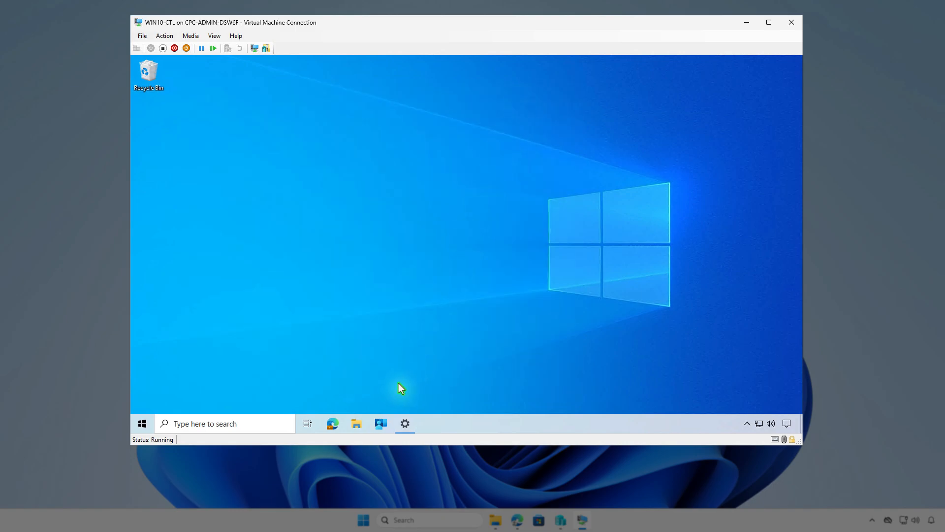
- Sync the device from the Company Portal settings and check the Microsoft Intune notifications
click(383, 423)
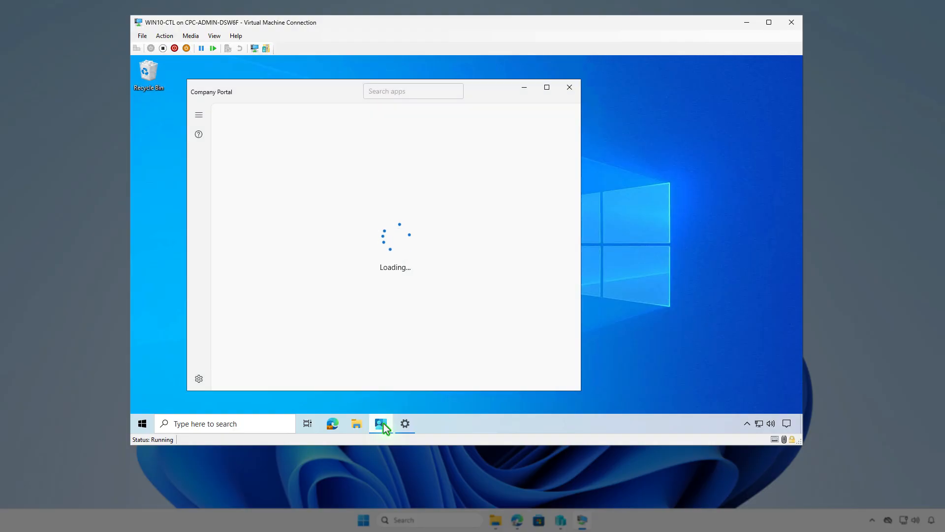
click(199, 379)
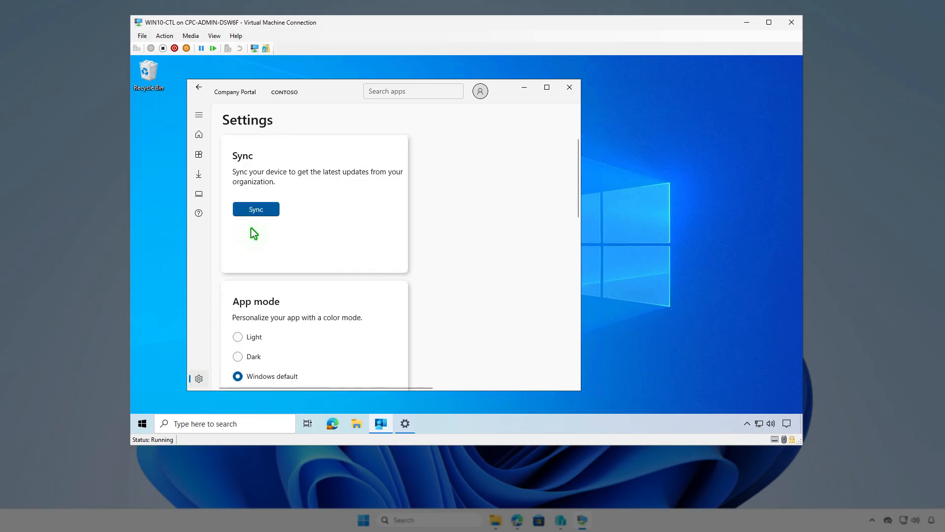
click(267, 212)
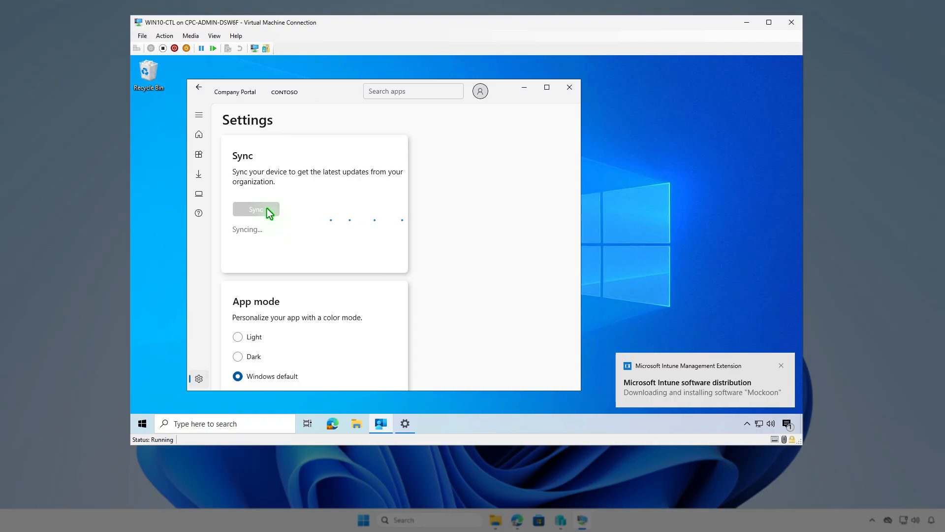
click(787, 424)
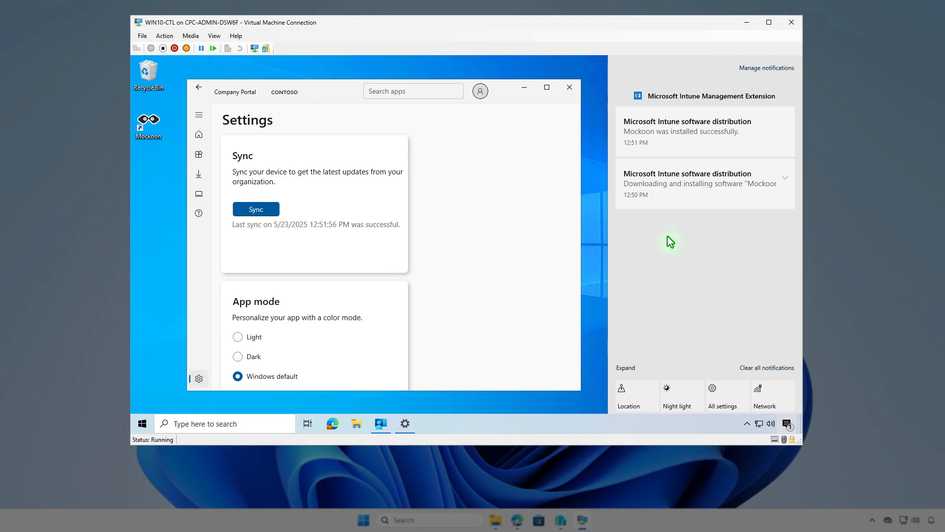
click(524, 88)
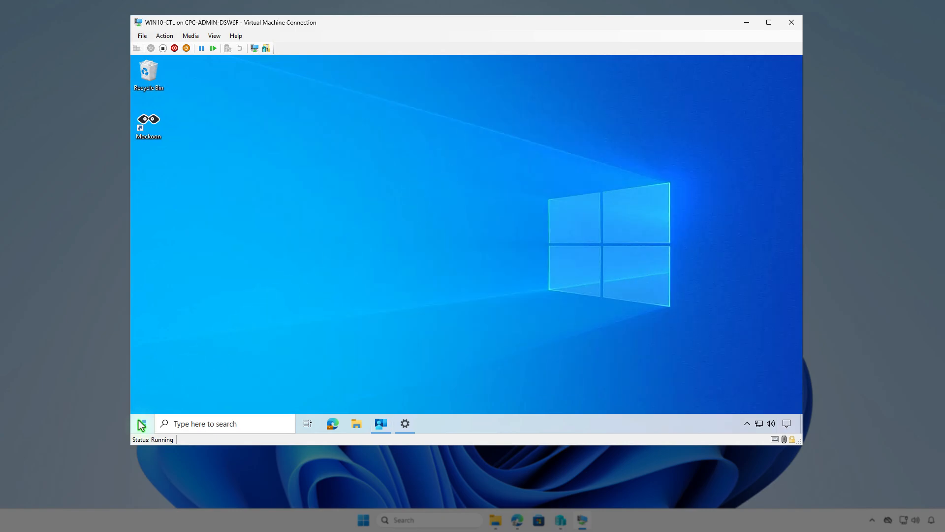
- Search the Windows Apps & features list for "mock" to check the installation, and close the Settings window
right_click(141, 425)
click(202, 148)
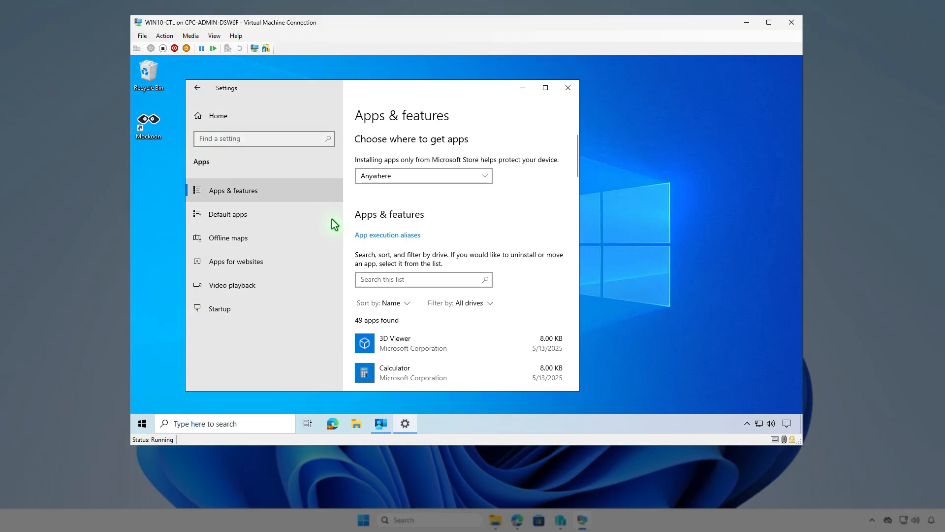
click(412, 280)
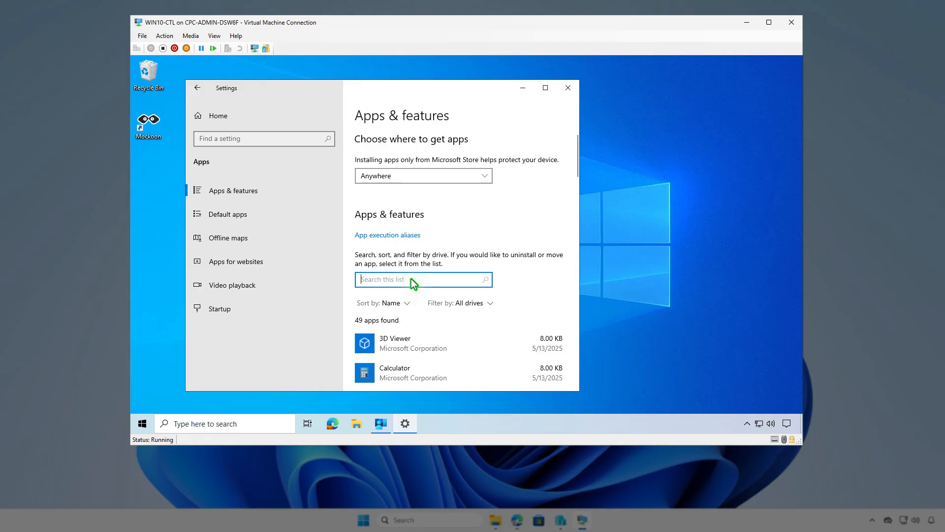
text(mock)
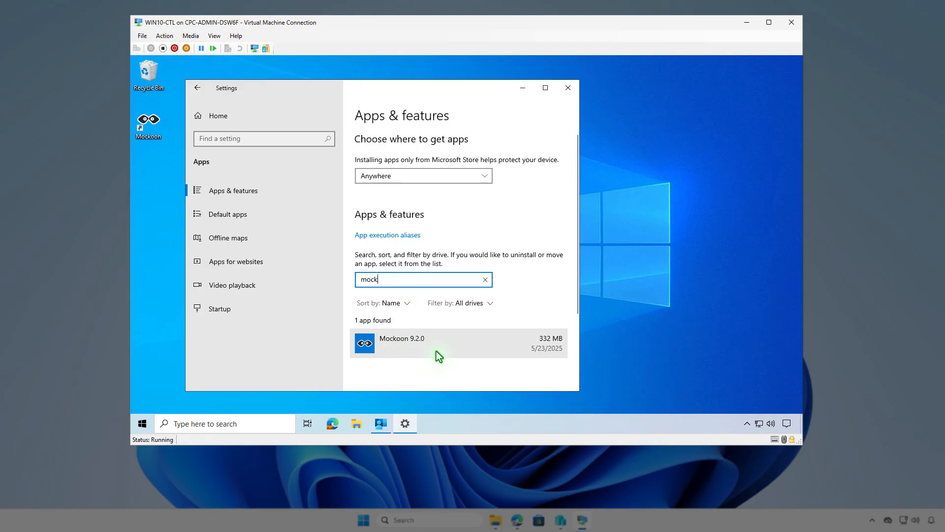
click(565, 92)
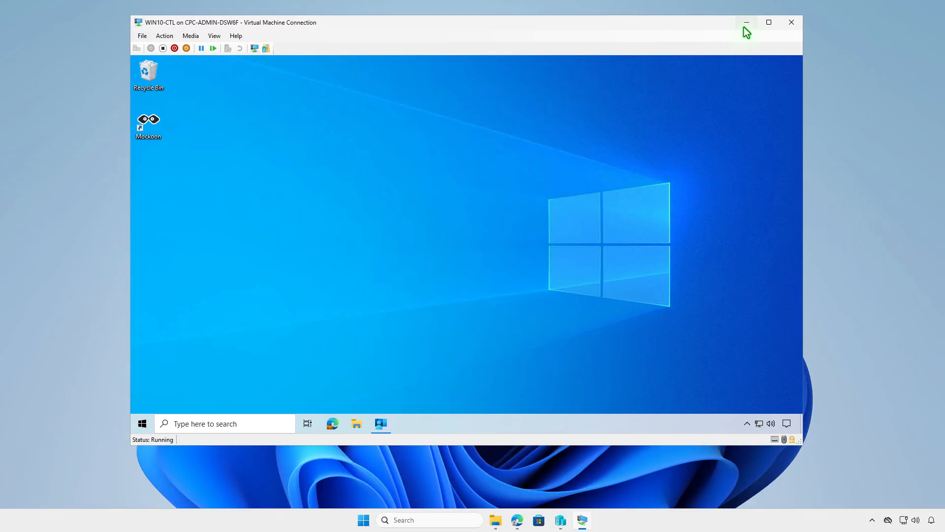
- Switch to the Intune admin center in Edge, refresh the Mockoon overview and check its device install status
click(747, 23)
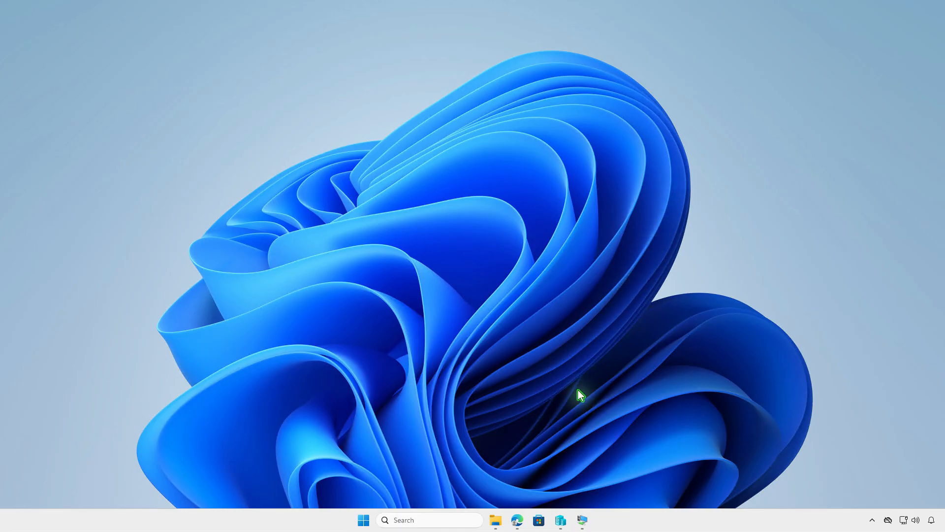
click(517, 520)
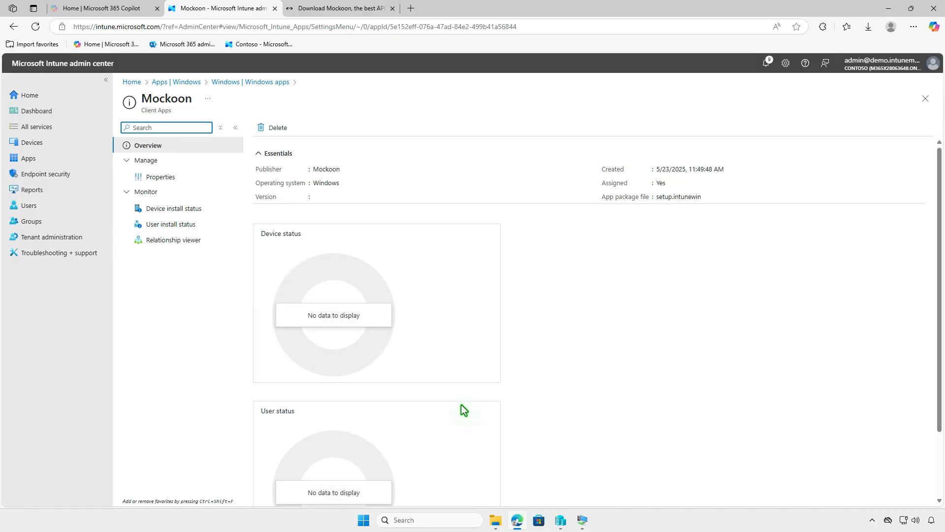
click(35, 26)
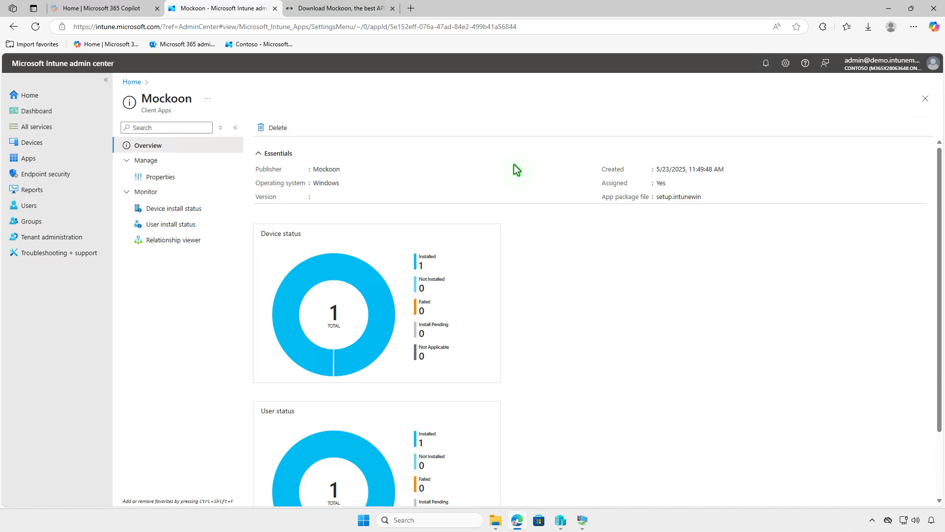
click(190, 213)
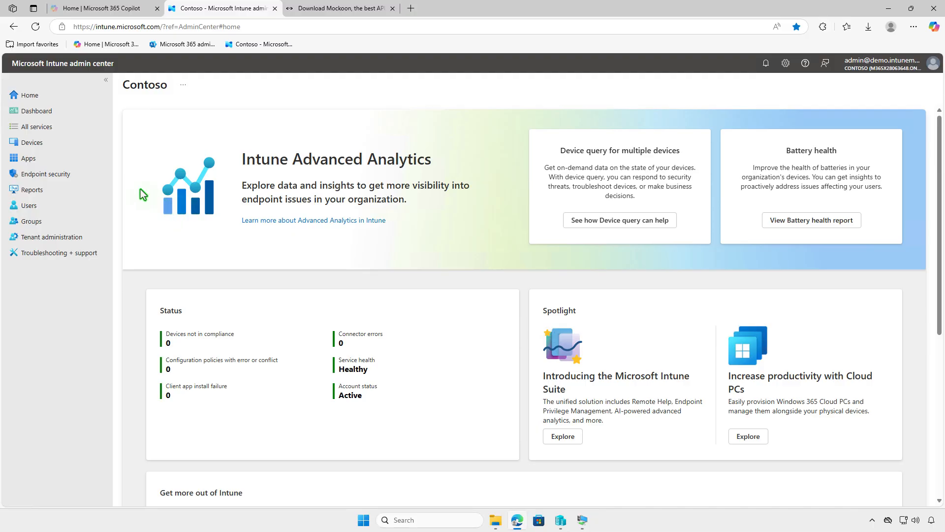
- Edit the assignments of the Mockoon Windows app and remove the Test_Devices group from Required
click(66, 156)
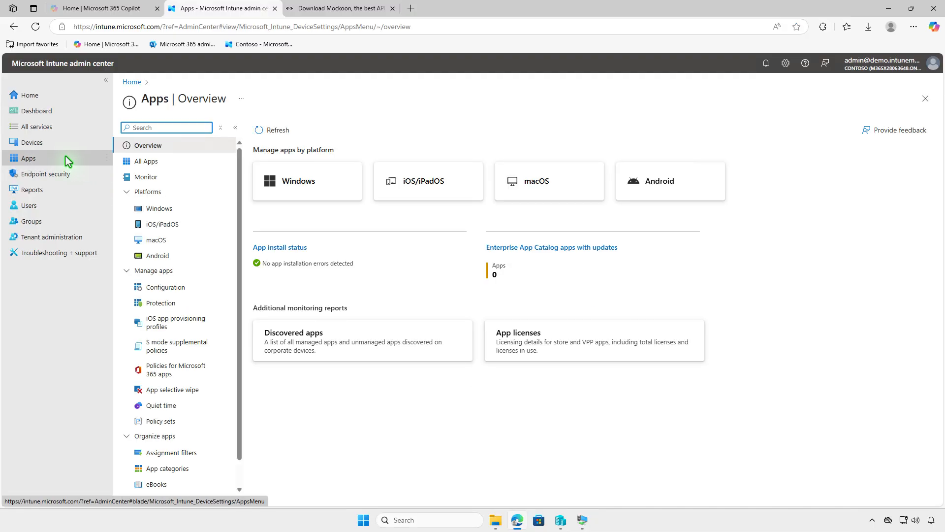
click(196, 208)
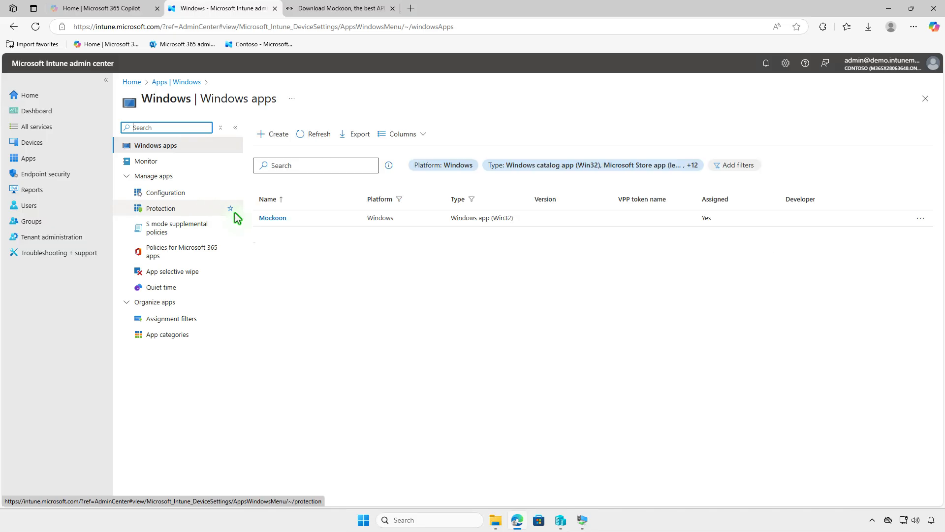
click(273, 218)
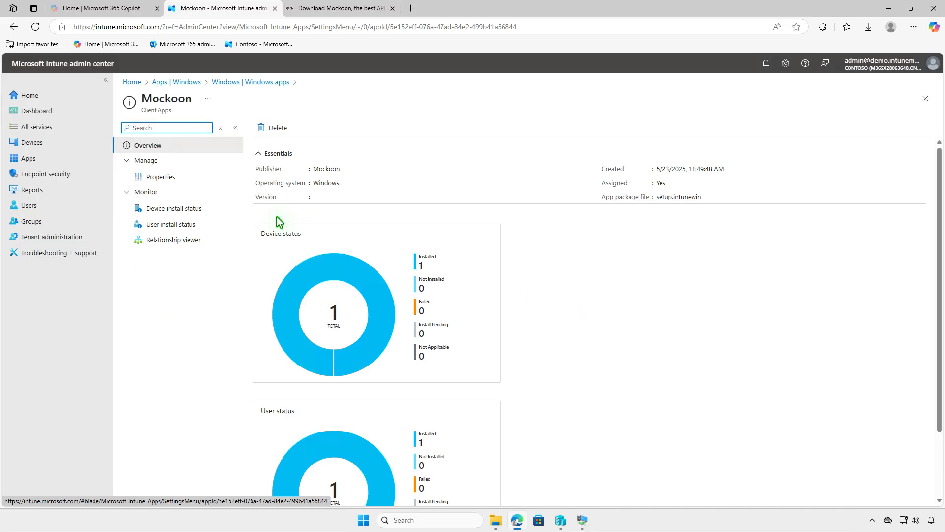
click(197, 178)
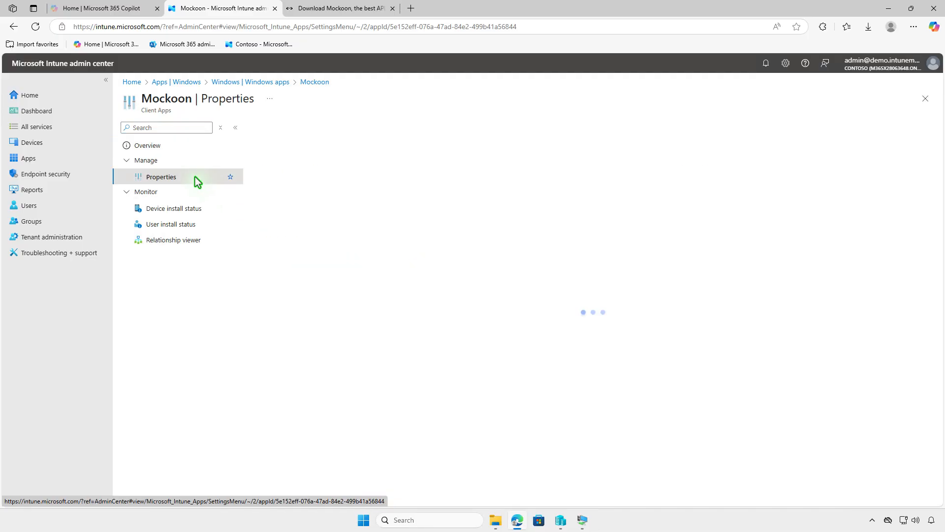
scroll(561, 313, down, 10)
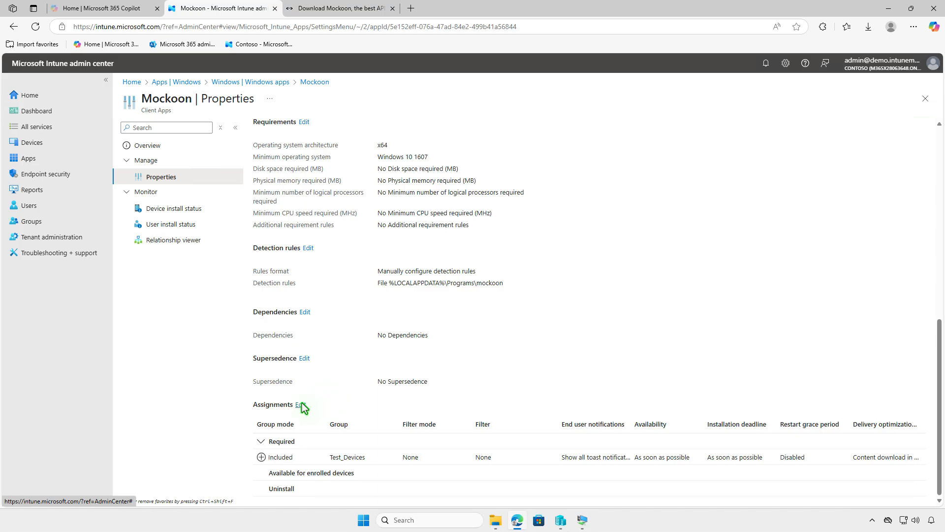
click(301, 405)
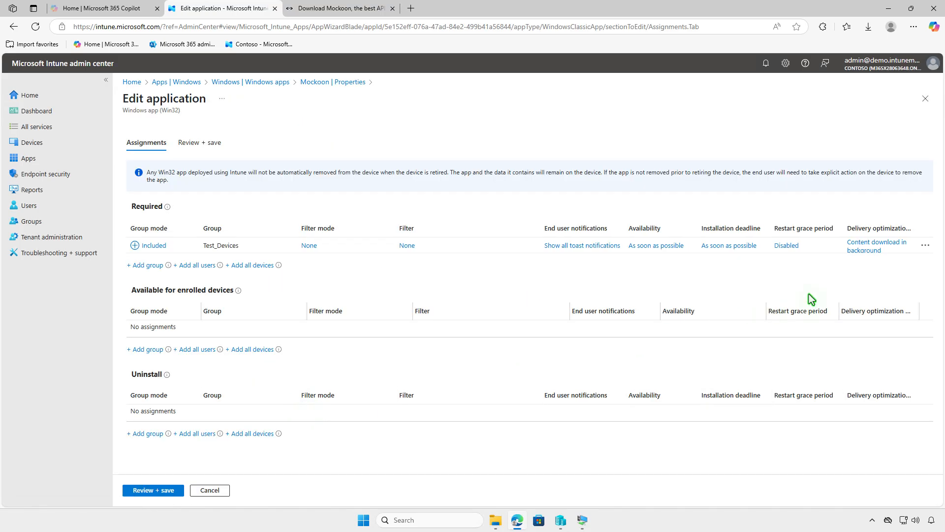
click(927, 245)
click(898, 254)
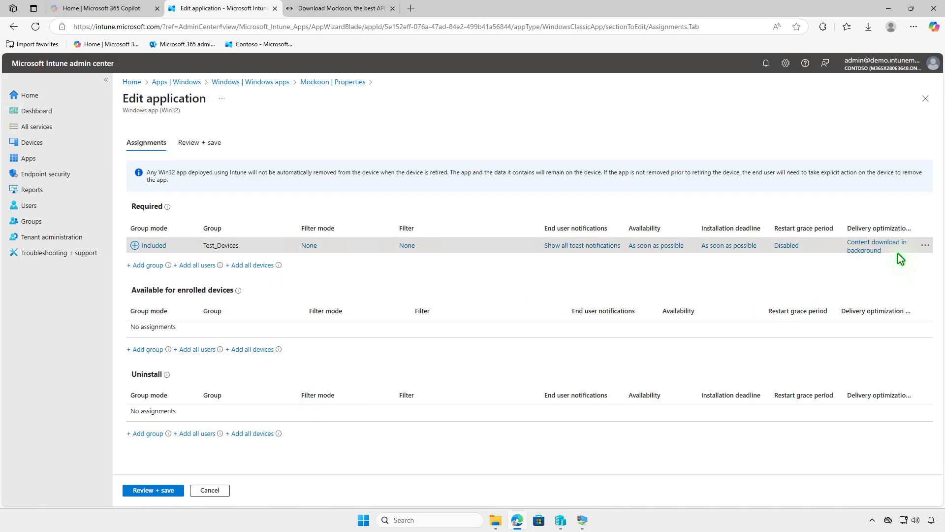
- Assign the Test_Devices group under Uninstall for Mockoon, and save the application
click(148, 435)
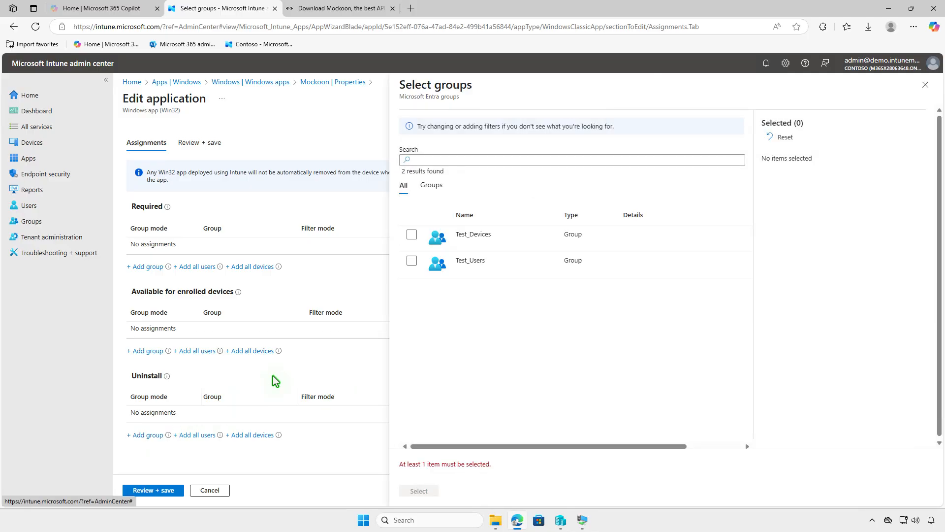
click(417, 236)
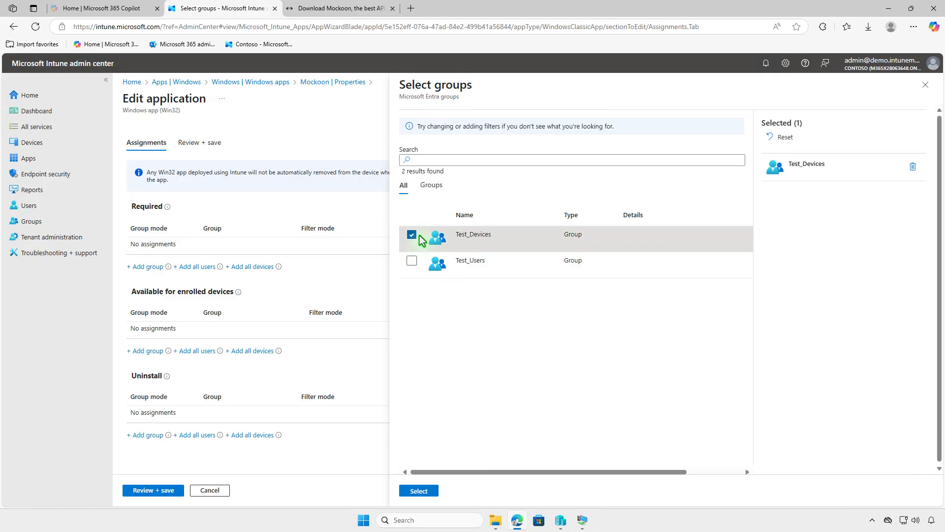
click(420, 490)
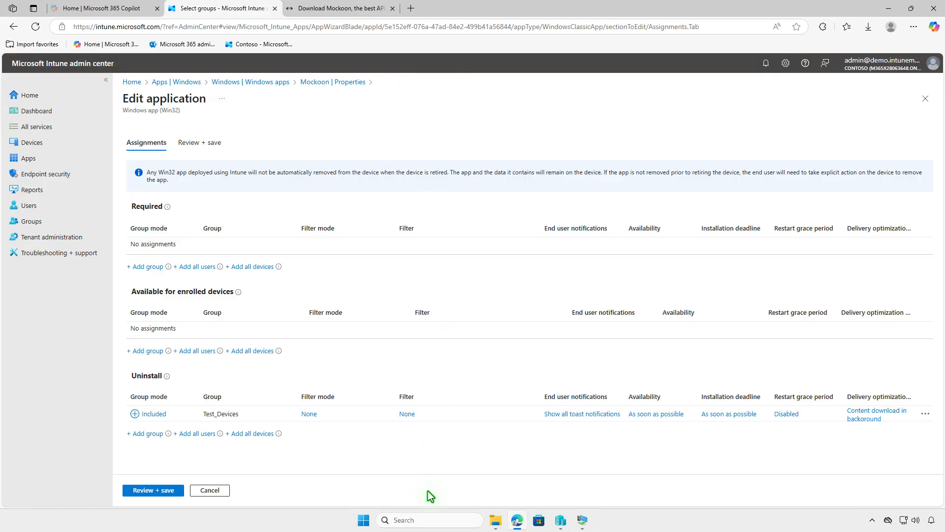
click(158, 491)
click(147, 493)
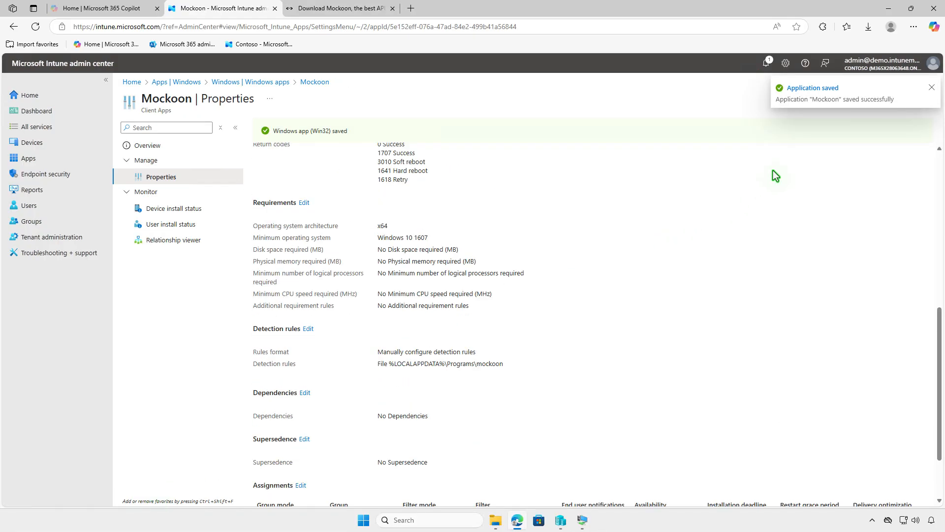
- Switch to the WIN10-CTL virtual machine, sync the device again through Company Portal and check the Intune notifications
click(889, 9)
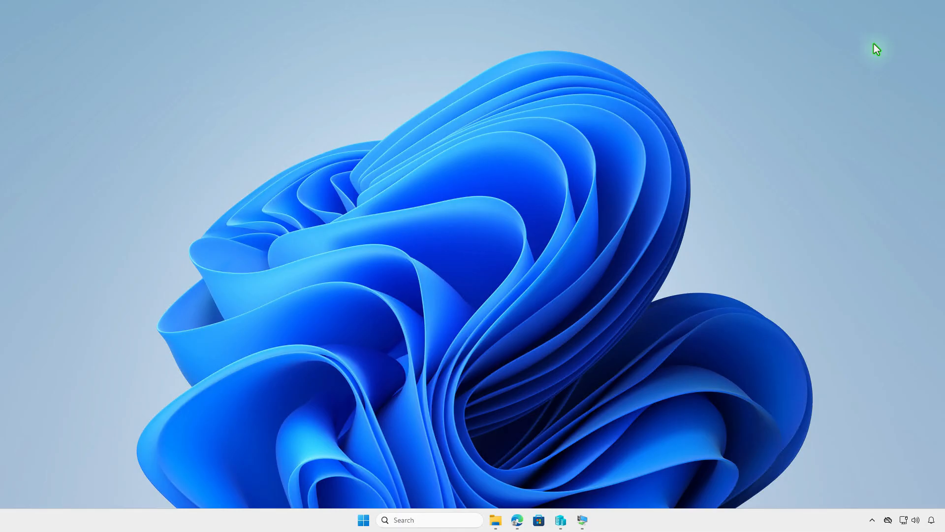
click(583, 520)
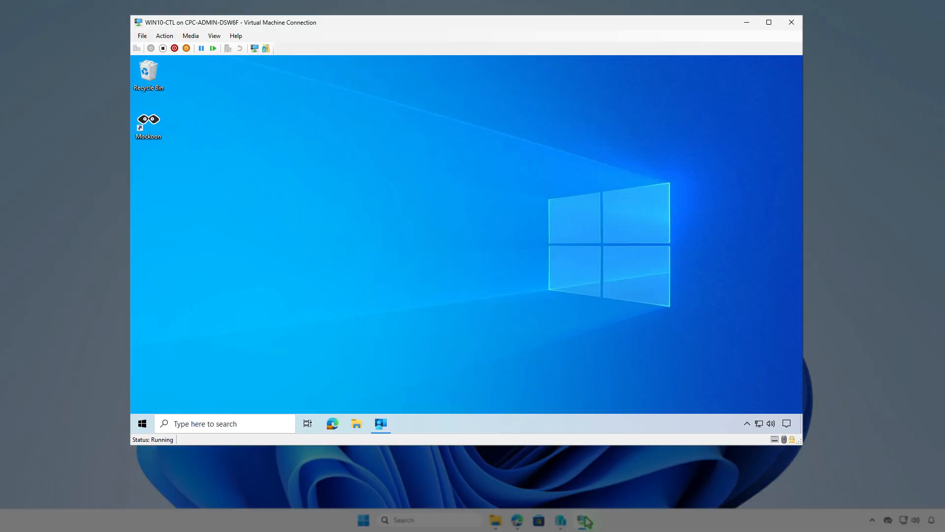
click(386, 427)
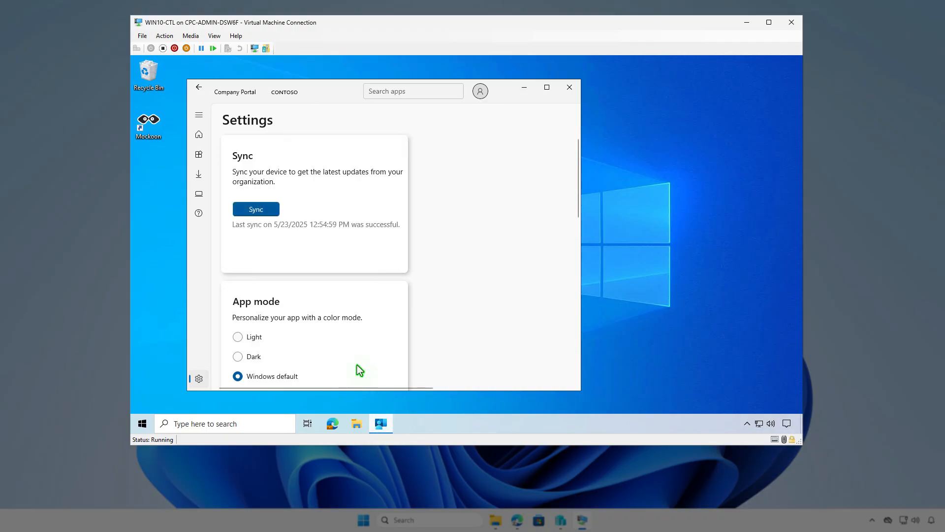
click(274, 212)
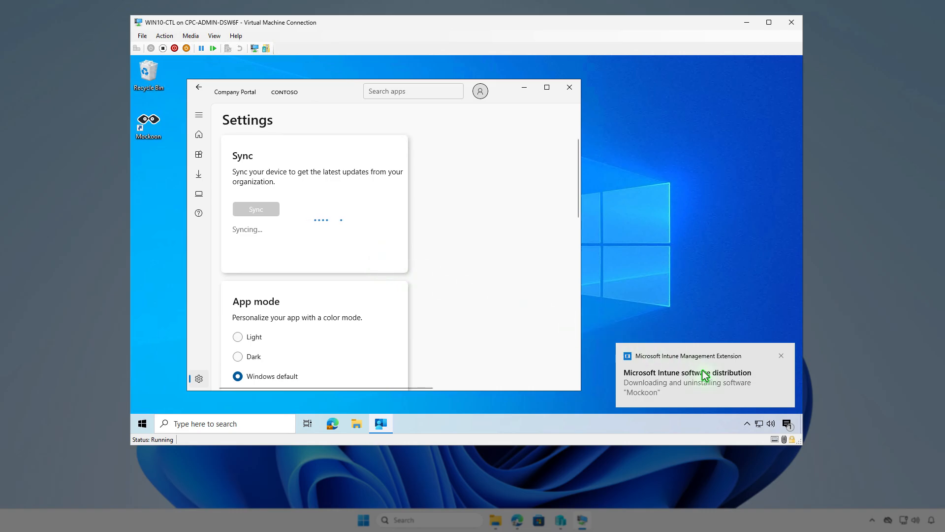
click(787, 424)
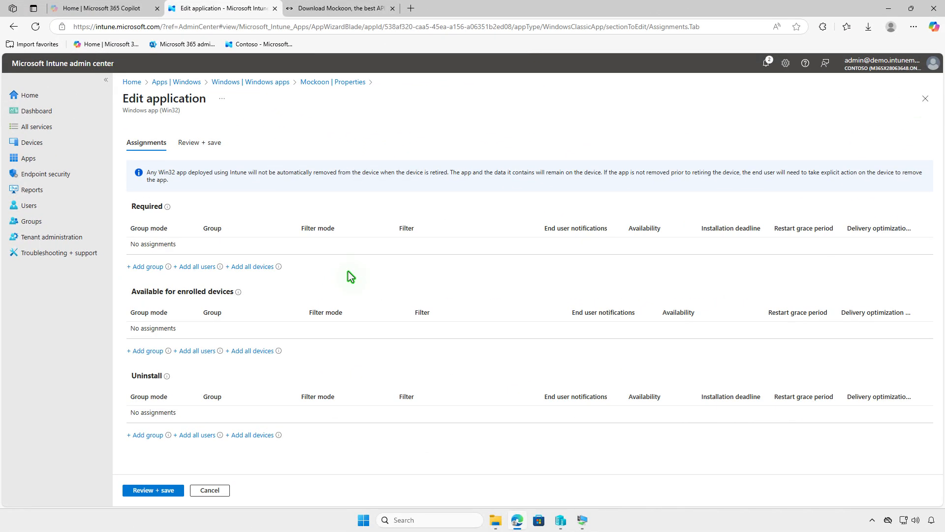
- Make Mockoon available for enrolled devices to the Test_Users group, save the application and minimize the browser
click(148, 350)
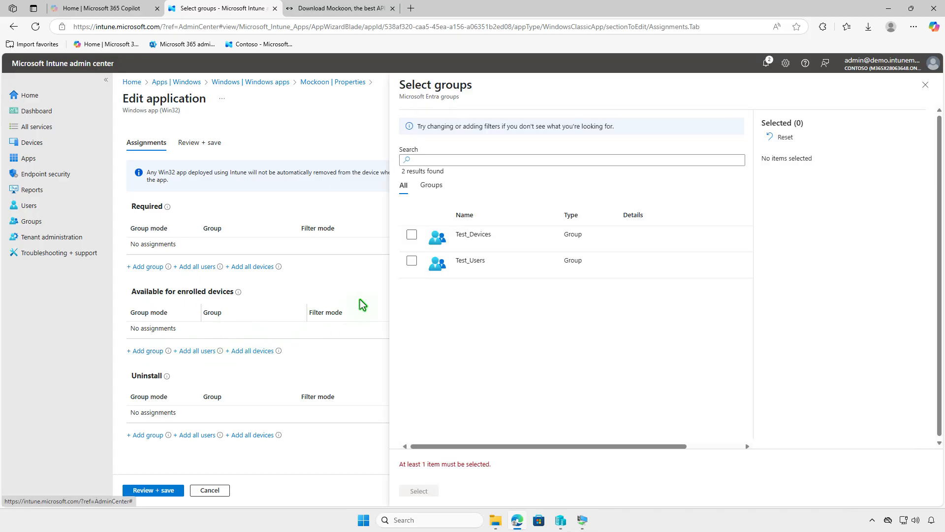
click(412, 261)
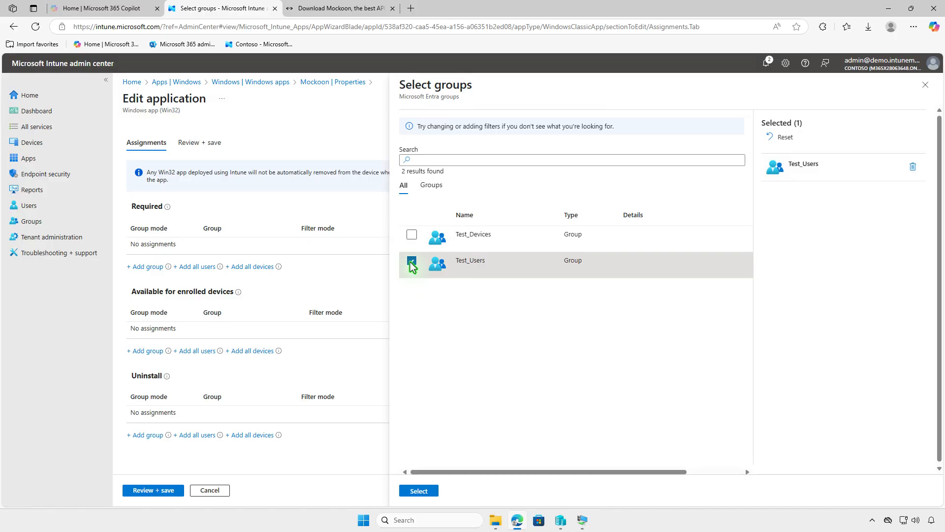
click(420, 489)
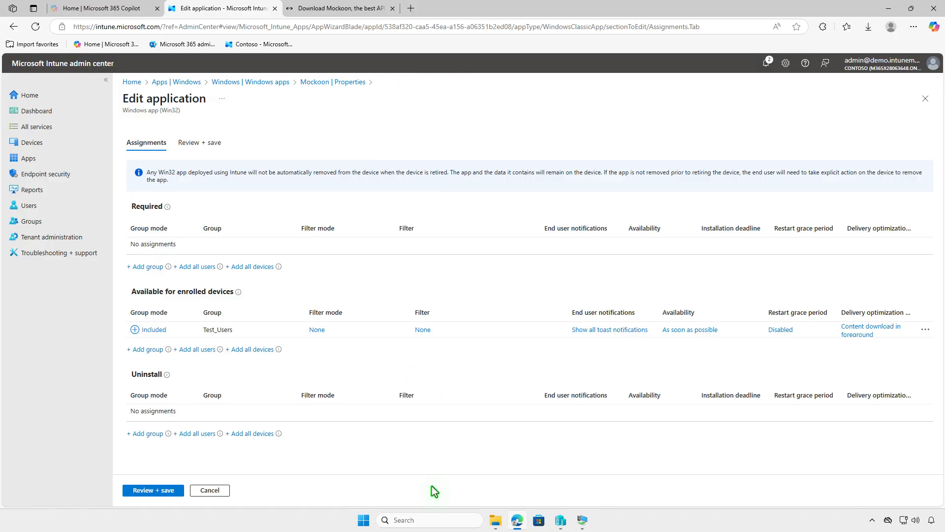
click(148, 489)
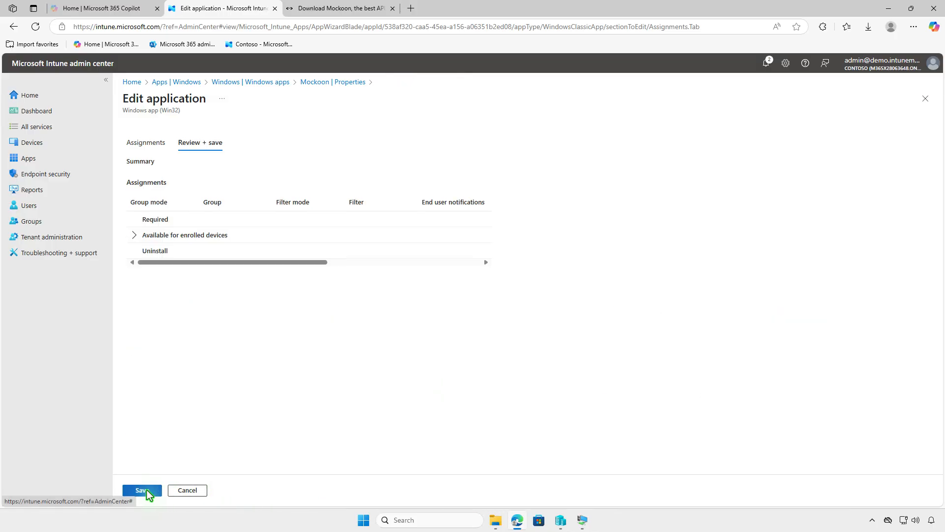
click(146, 490)
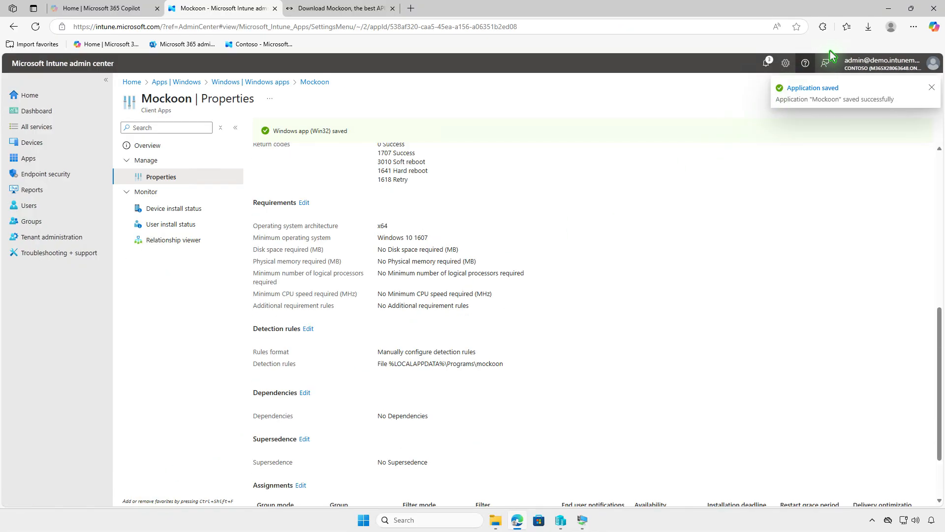
click(889, 8)
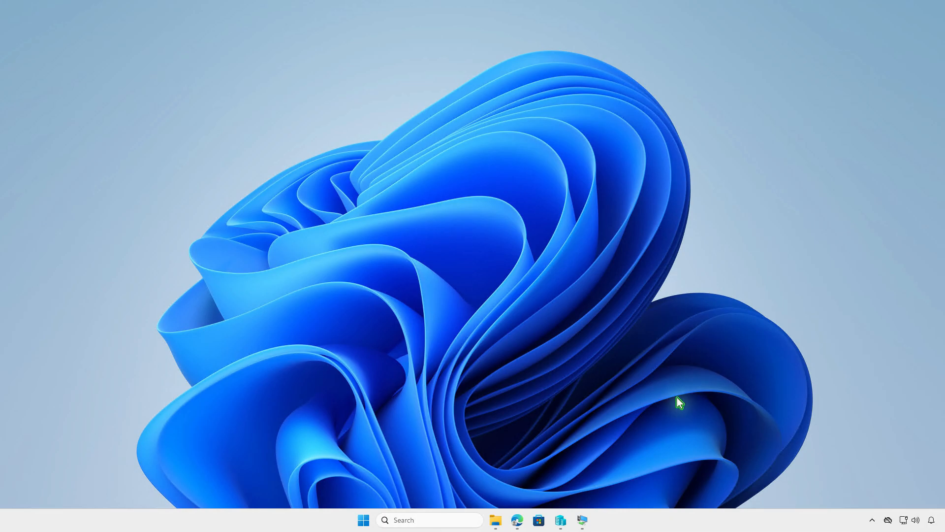
- Switch to the WIN10-CTL virtual machine, install Mockoon from the Company Portal apps and check the Intune installation notification
click(582, 520)
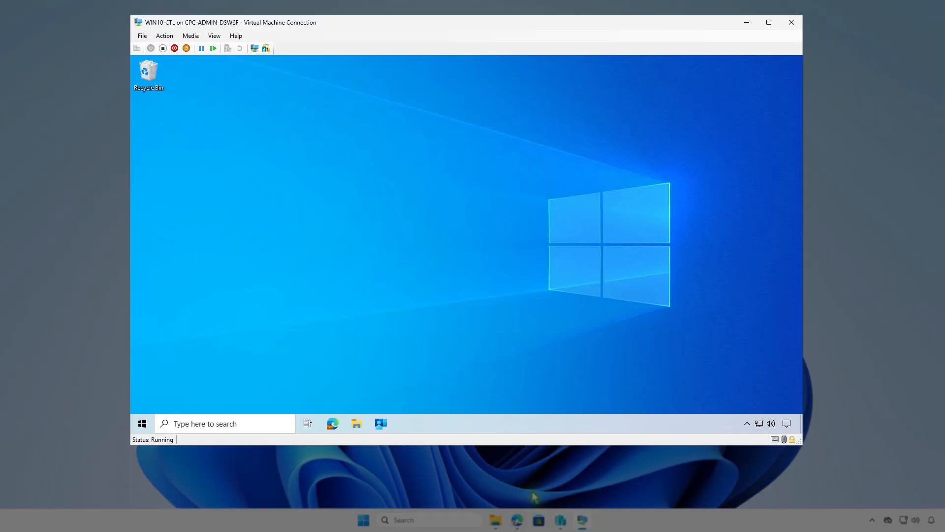
click(383, 425)
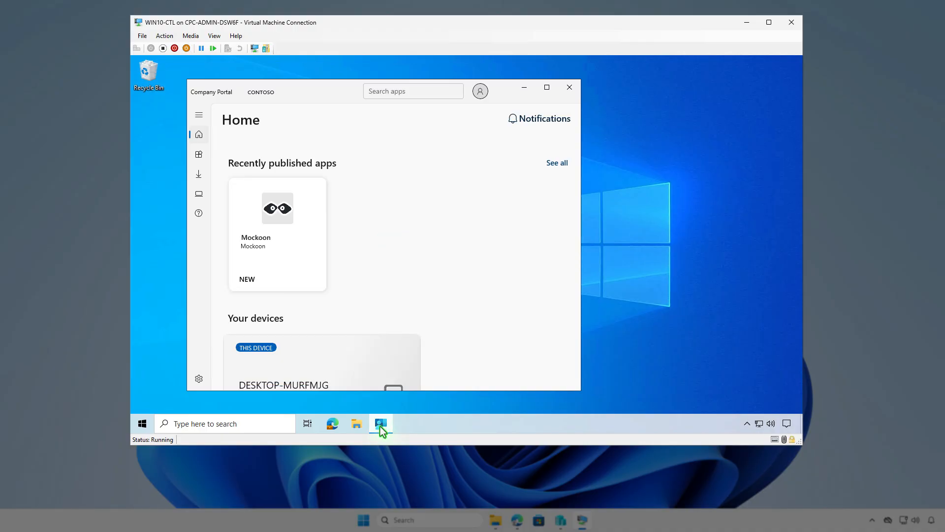
click(199, 155)
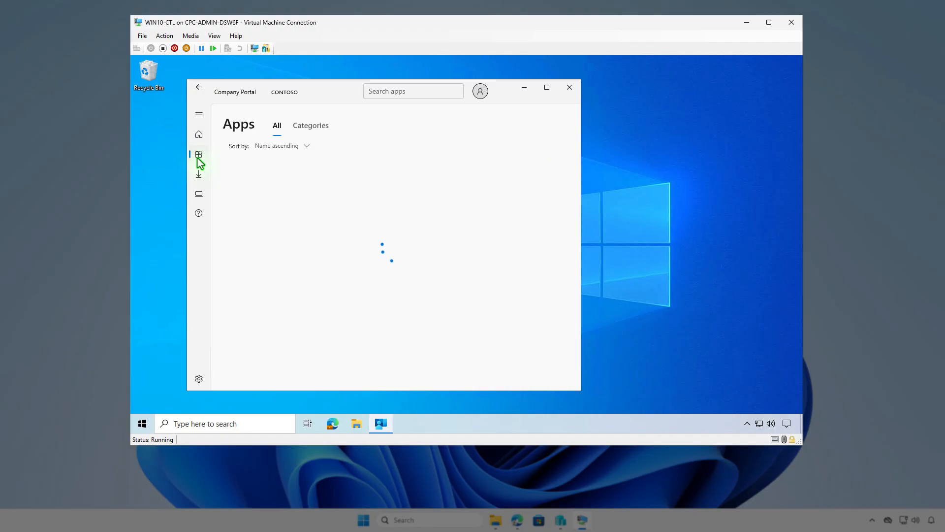
click(295, 238)
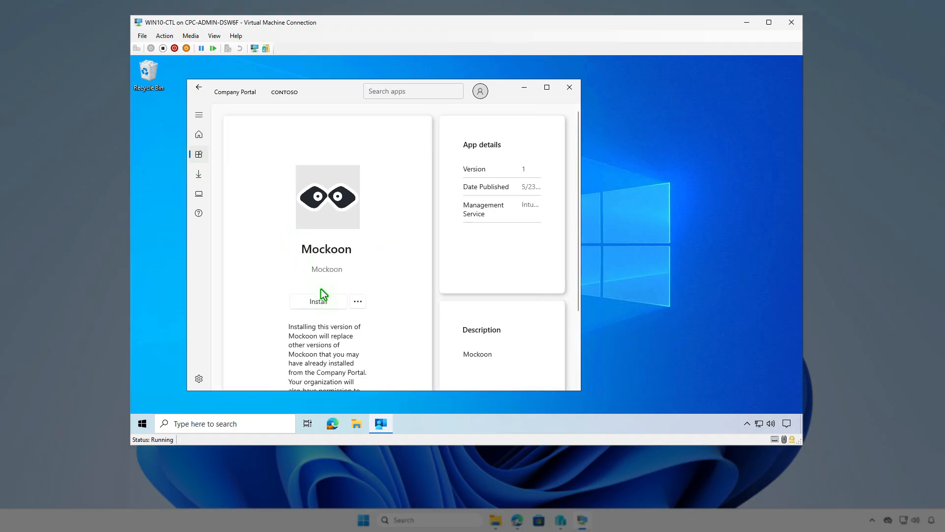
click(328, 302)
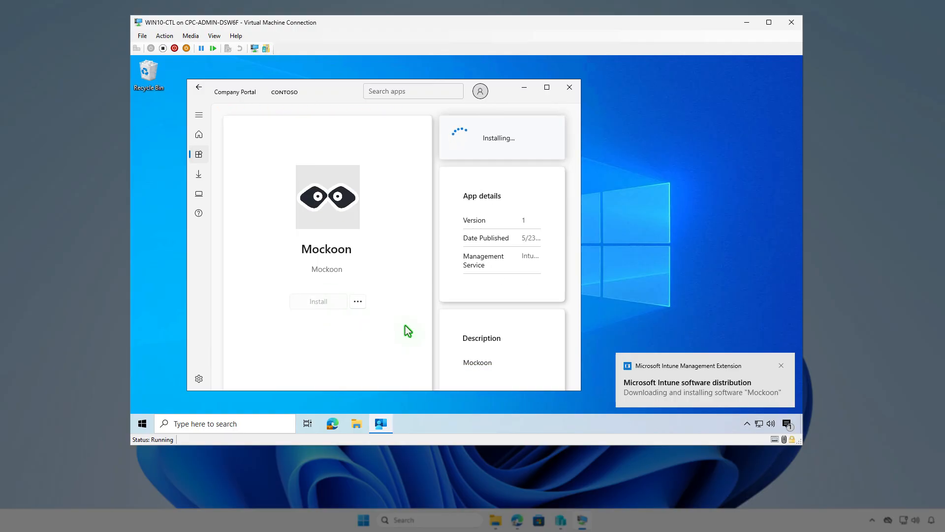
click(787, 424)
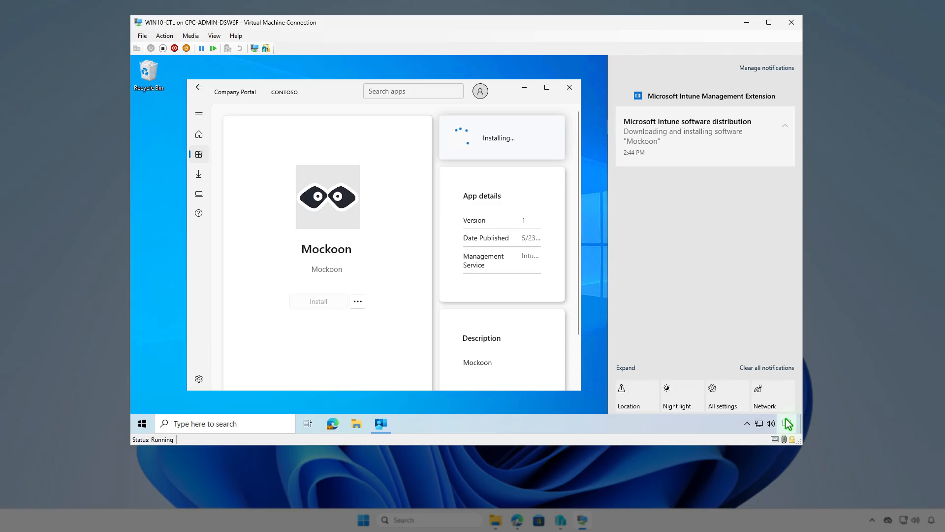